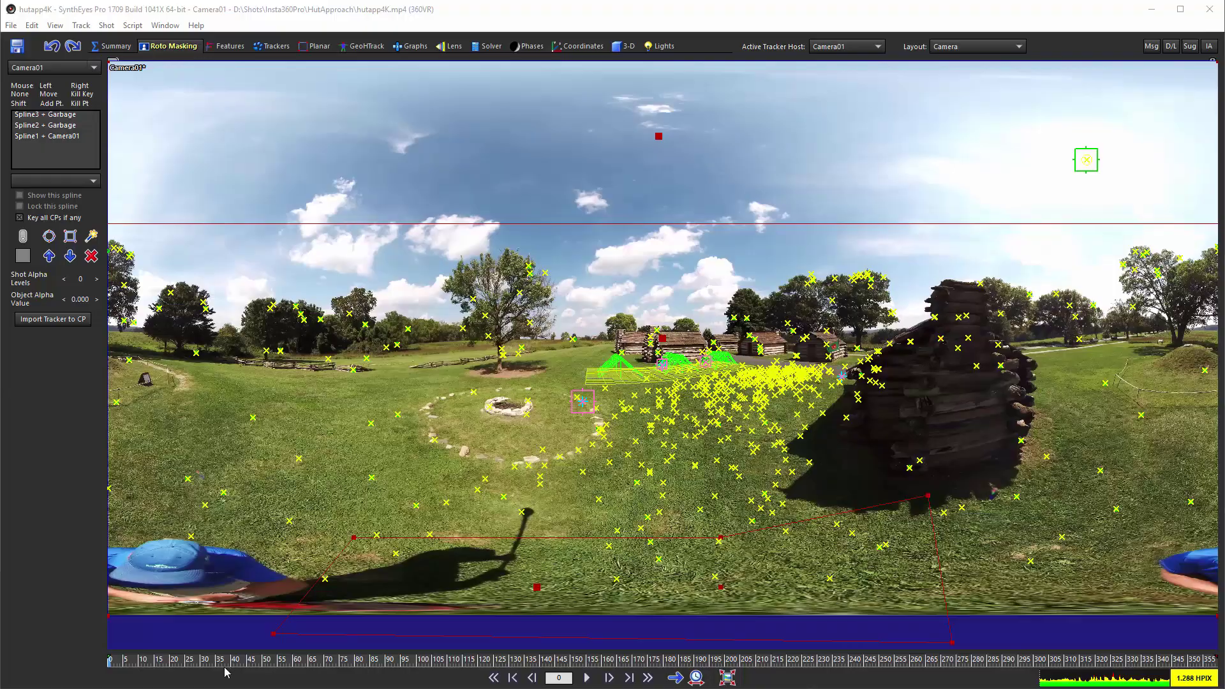
# Scrub through the 360VR hut approach shot to review the tracking, finishing at frame 0
pyautogui.moveTo(177, 667); pyautogui.dragTo(464, 665)
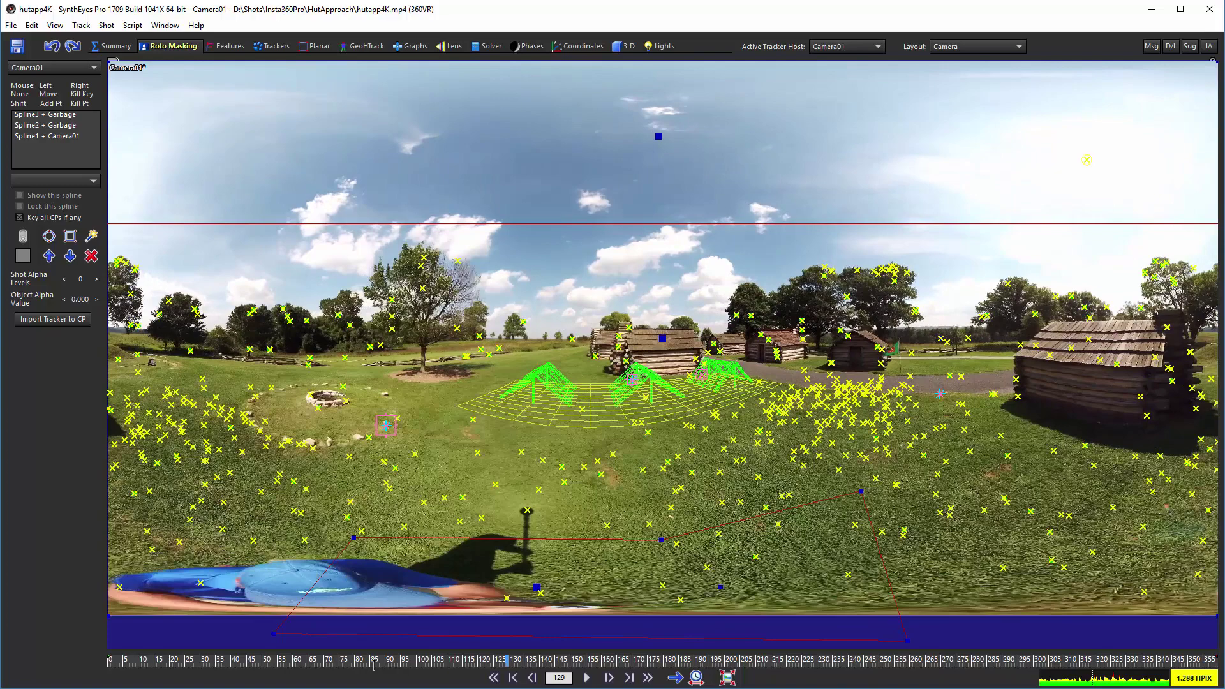
pyautogui.moveTo(374, 664); pyautogui.dragTo(55, 669)
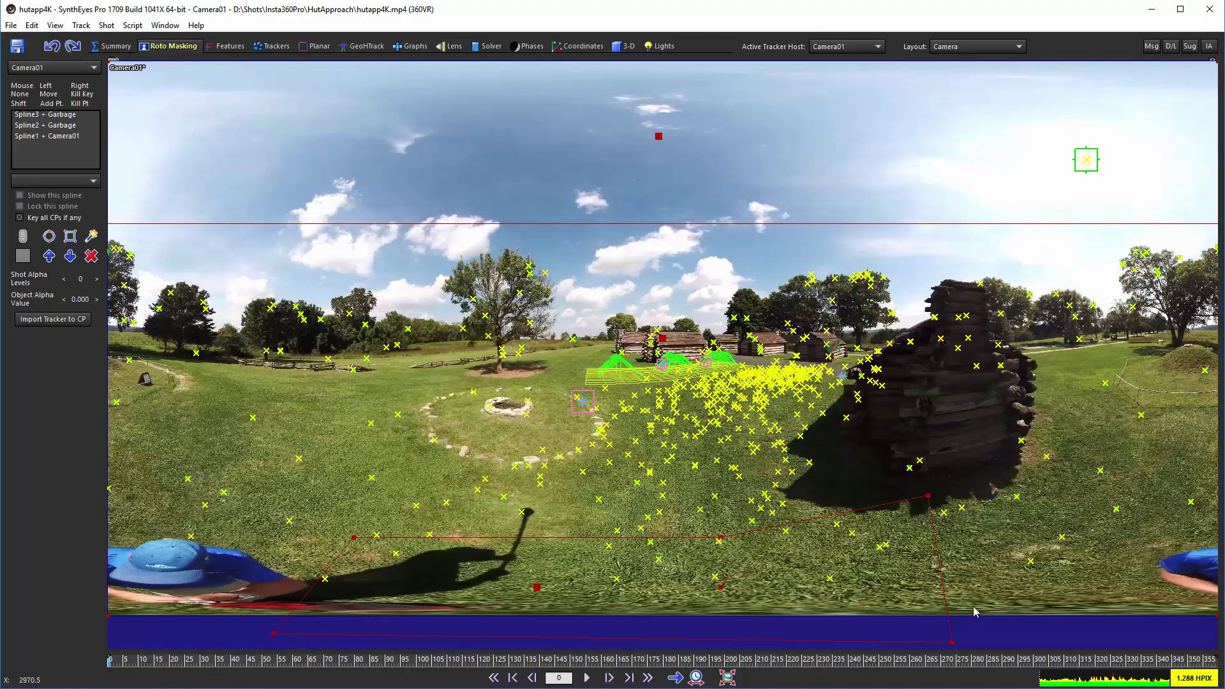
pyautogui.moveTo(116, 665)
pyautogui.mouseDown()
pyautogui.moveTo(945, 662)
pyautogui.moveTo(112, 663)
pyautogui.mouseUp()
# Review the DownRez choices in the Image Preparation Setup and cancel without changing anything
pyautogui.press('p')
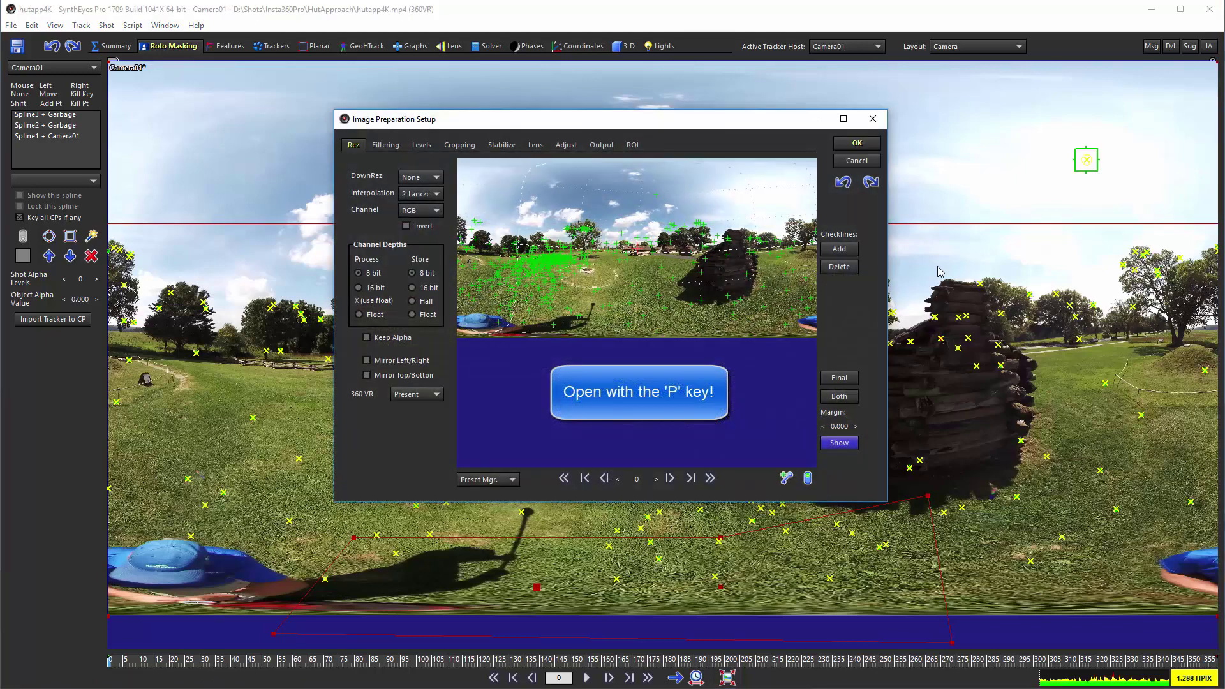
pyautogui.click(420, 180)
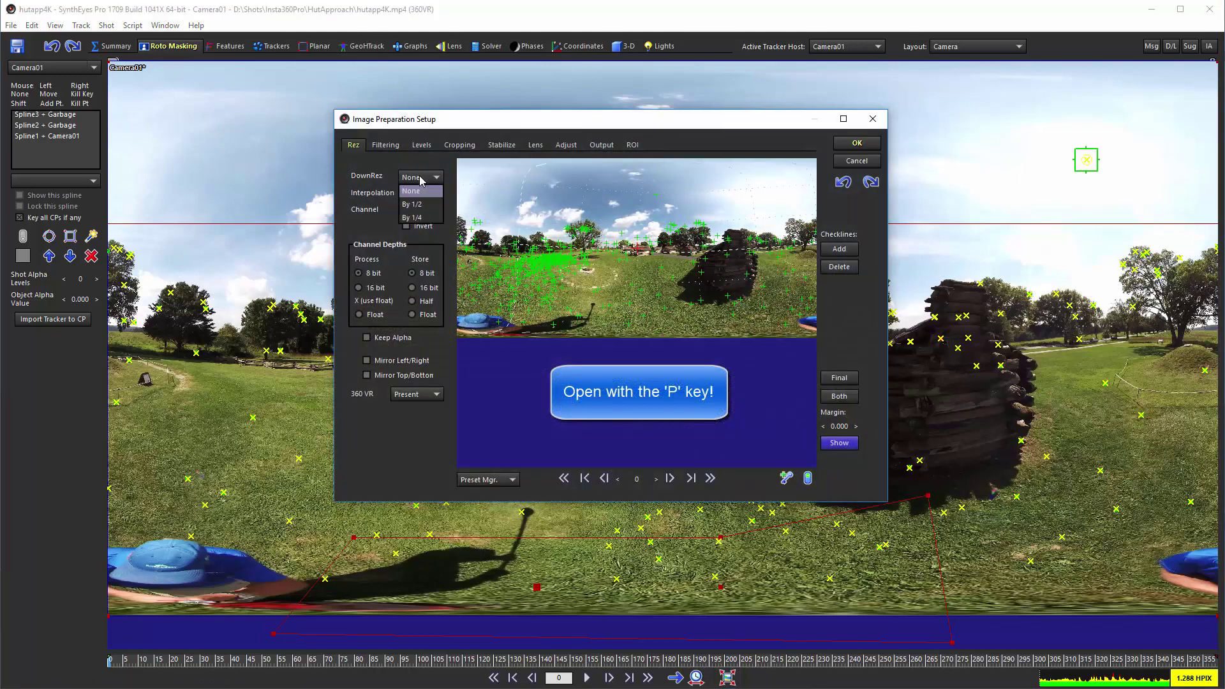
pyautogui.click(875, 170)
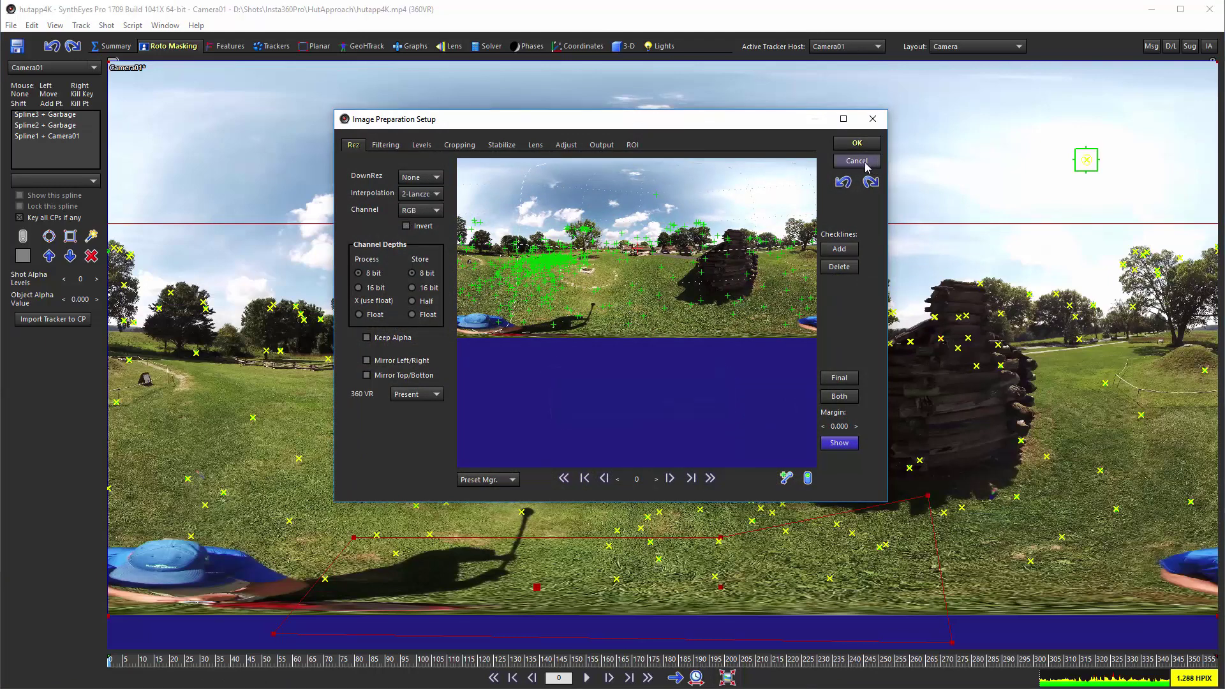
pyautogui.click(857, 162)
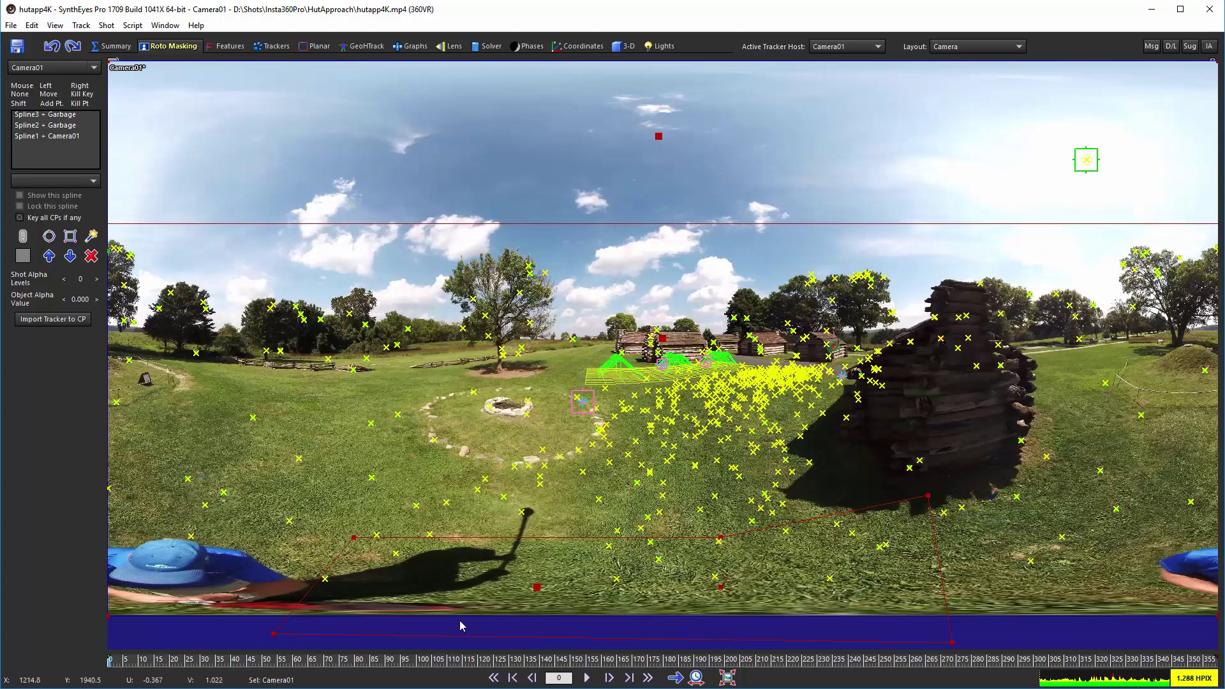
# Play the shot with the three tent meshes in close-up to check how they sit in the scene, finishing at frame 0
pyautogui.moveTo(760, 355)
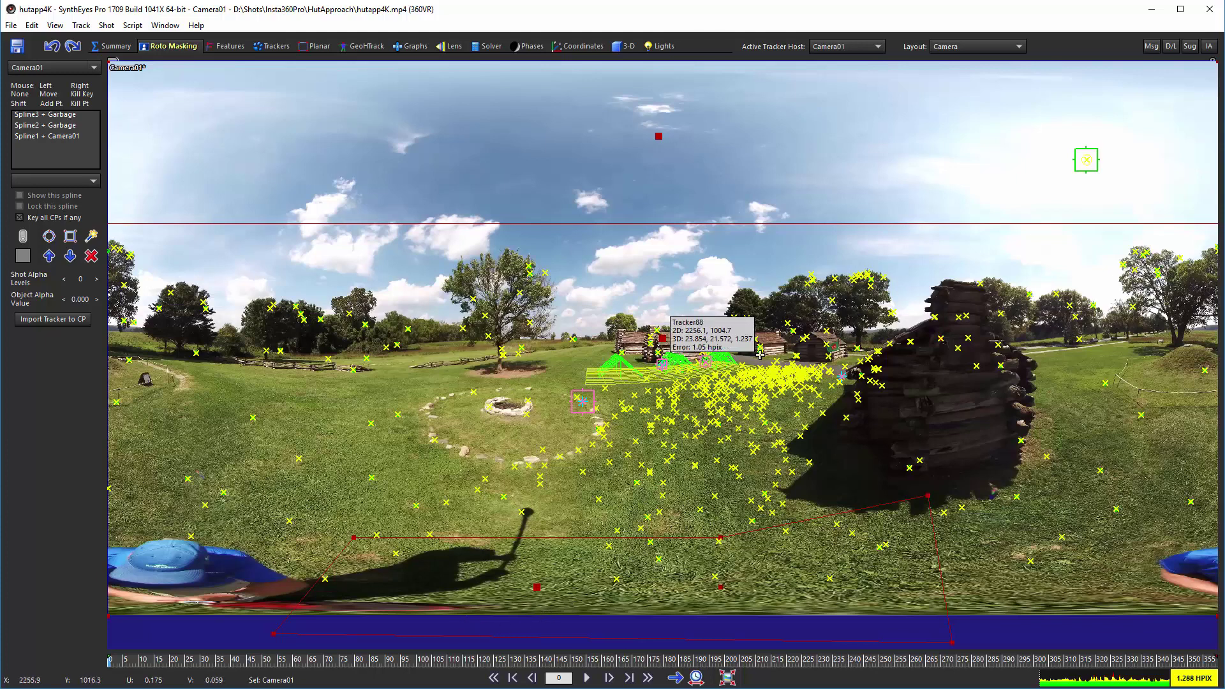
pyautogui.moveTo(713, 388)
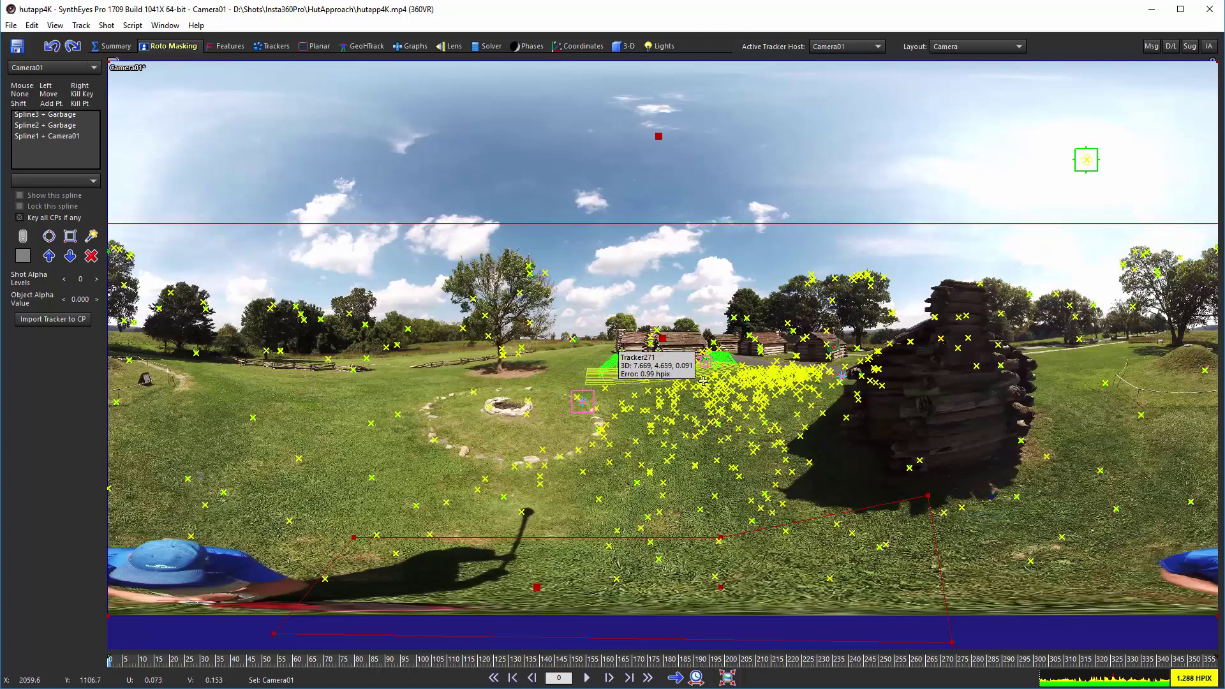
pyautogui.scroll(5, 703, 381)
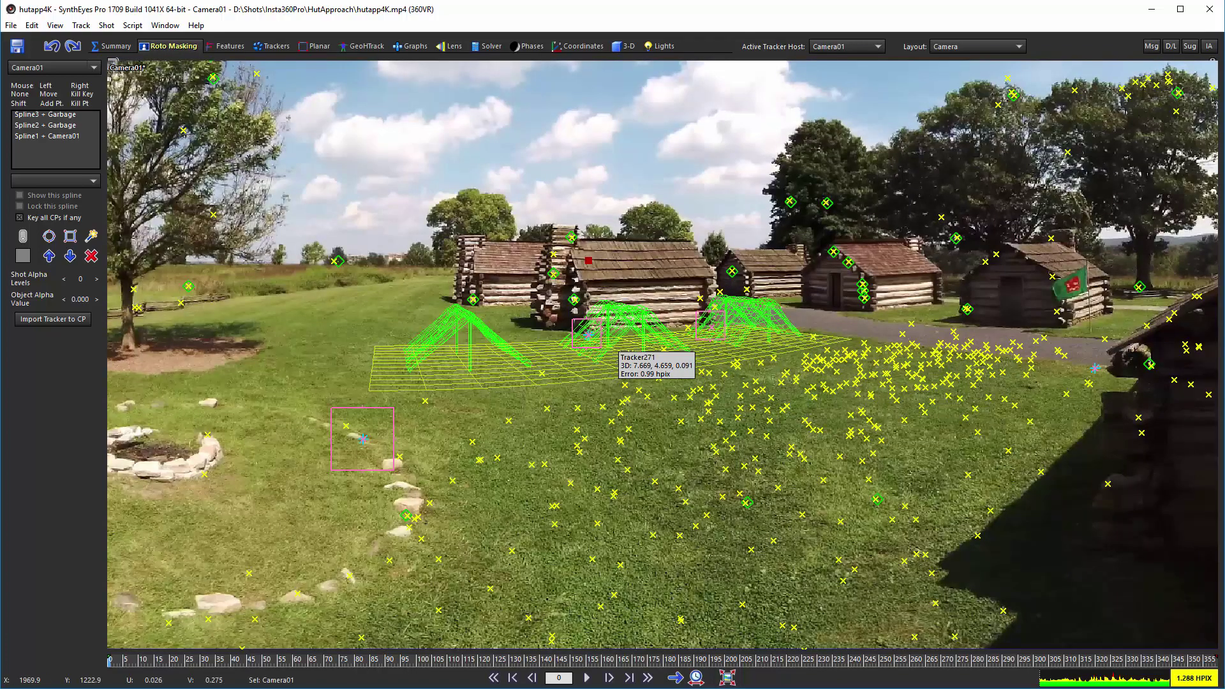
pyautogui.click(586, 678)
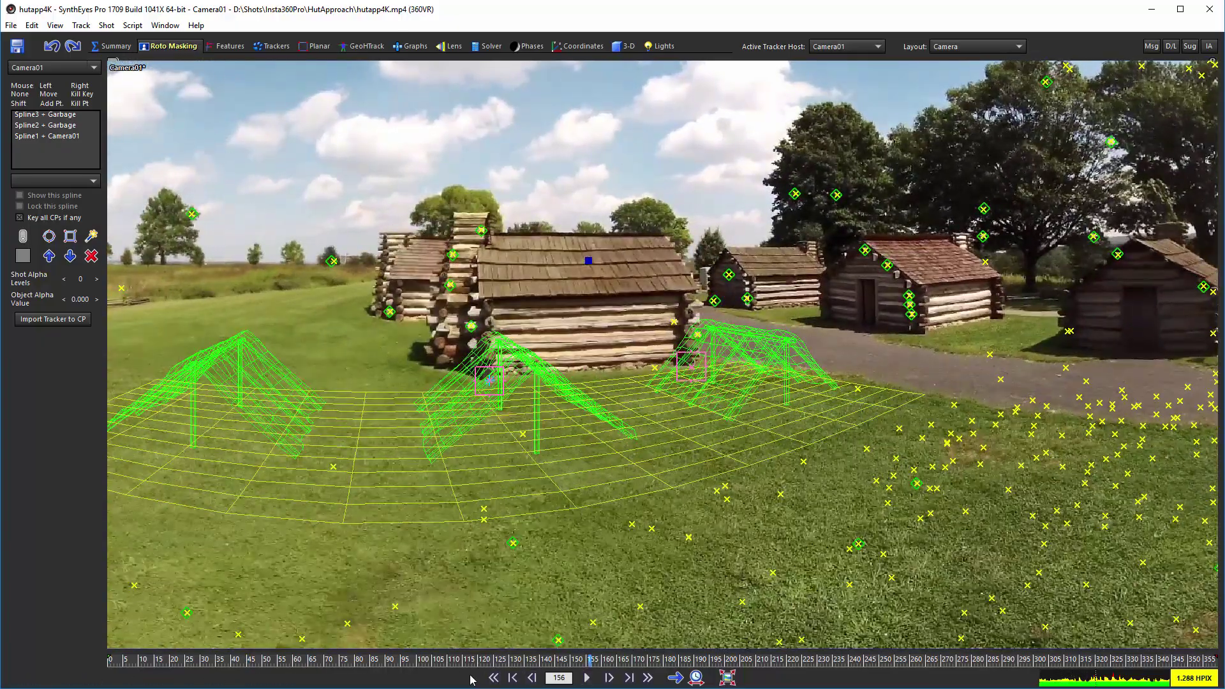
pyautogui.moveTo(467, 667); pyautogui.dragTo(110, 664)
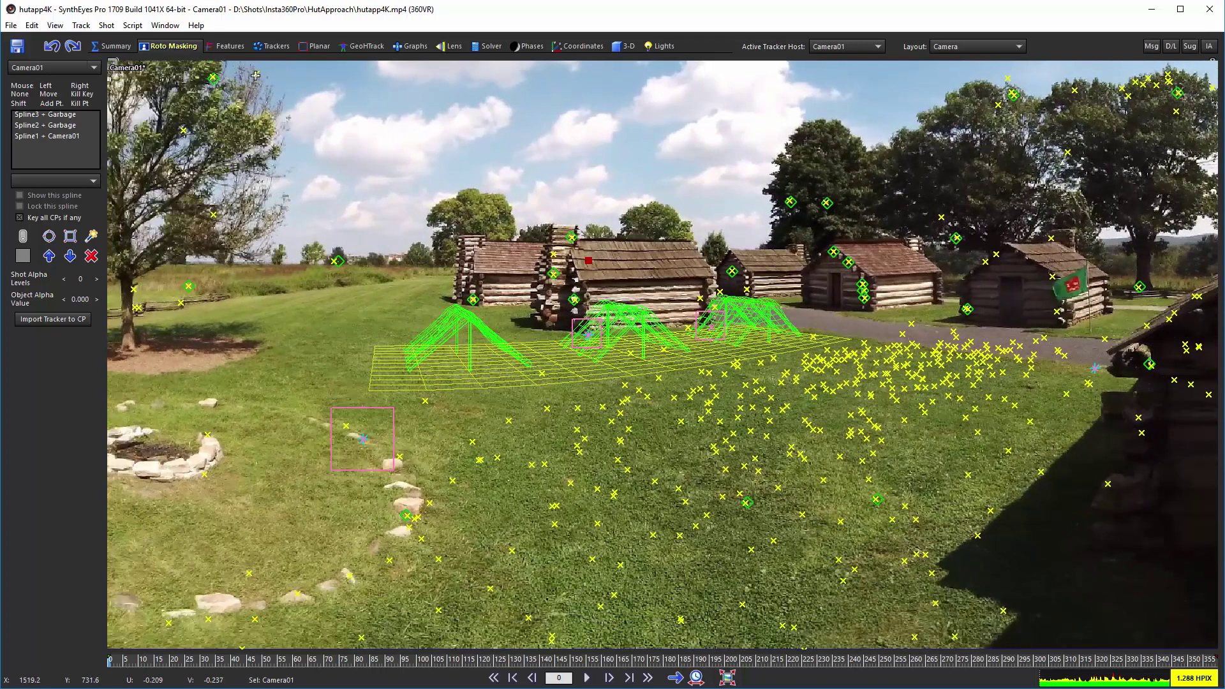
# Review the solved scene in the quad views, ending at frame 15, and check the trackers' coordinate constraints
pyautogui.click(120, 49)
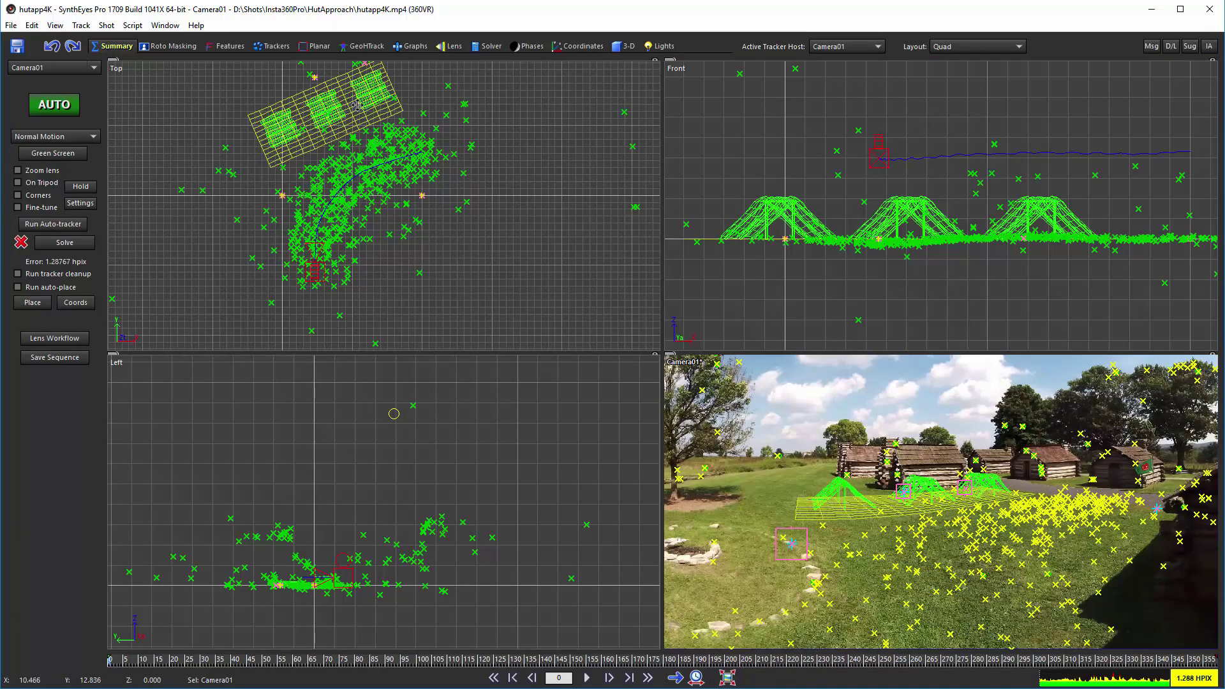
pyautogui.click(168, 660)
pyautogui.moveTo(258, 668); pyautogui.dragTo(157, 629)
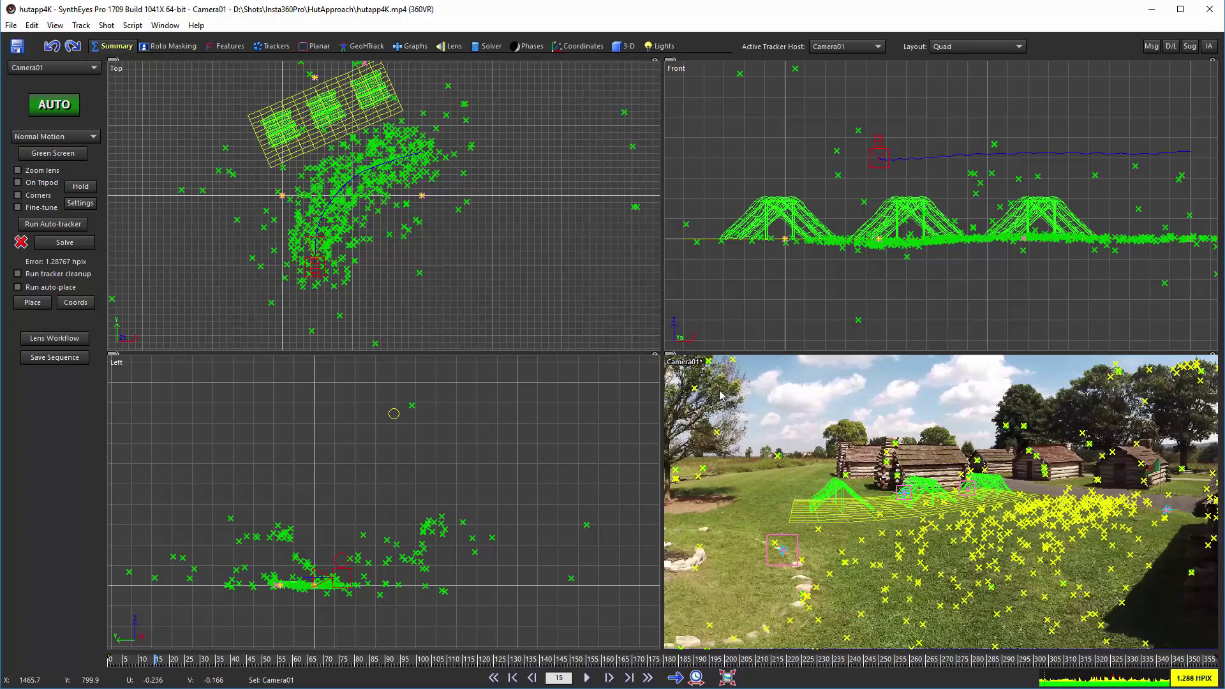
pyautogui.click(582, 46)
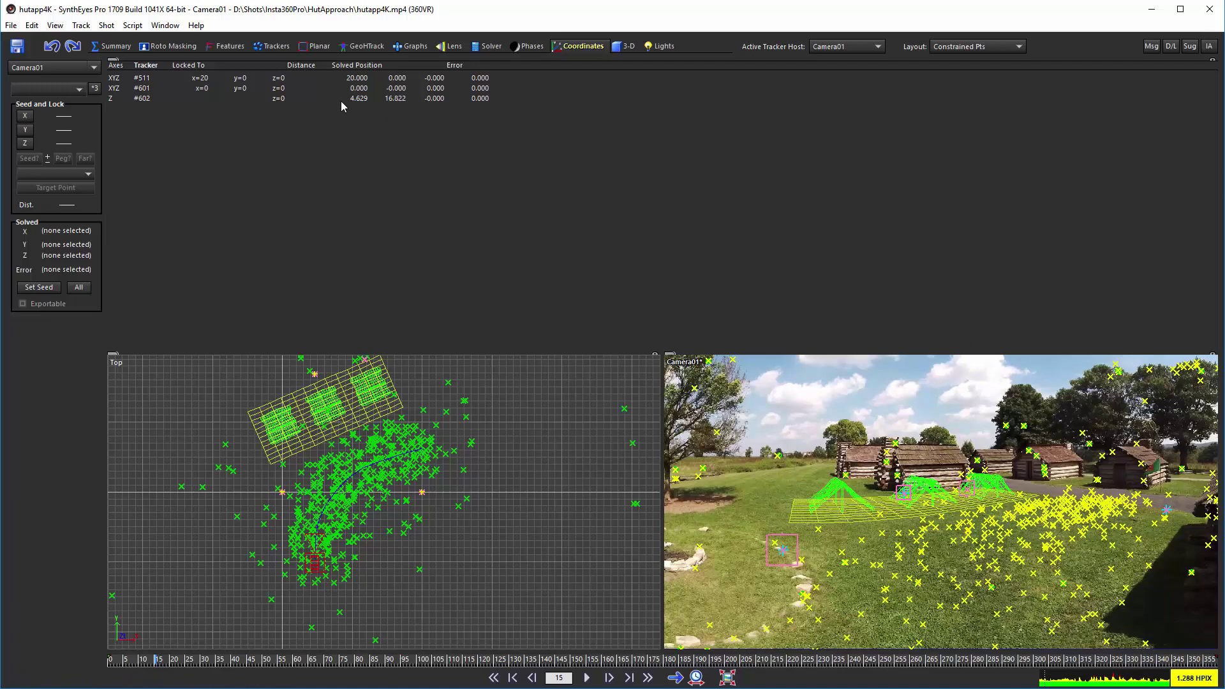
# Inspect the far tracker on the sun, Light01, and the source of the light's first ray
pyautogui.click(664, 46)
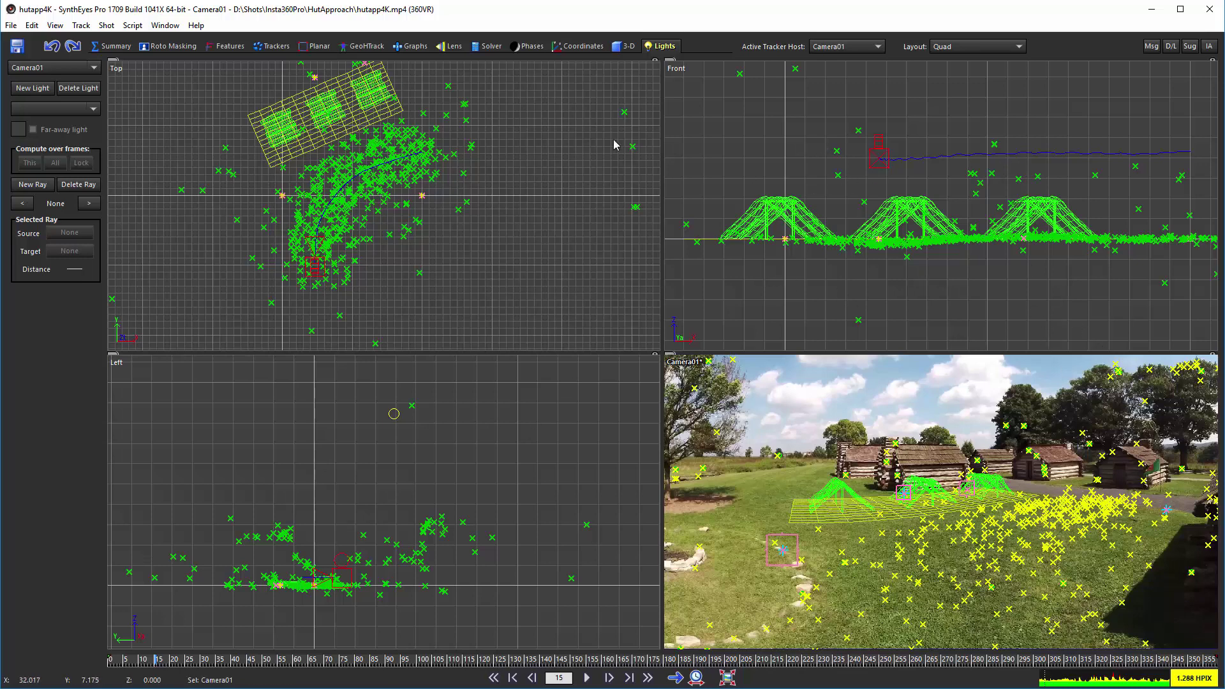
pyautogui.scroll(-3, 1099, 431)
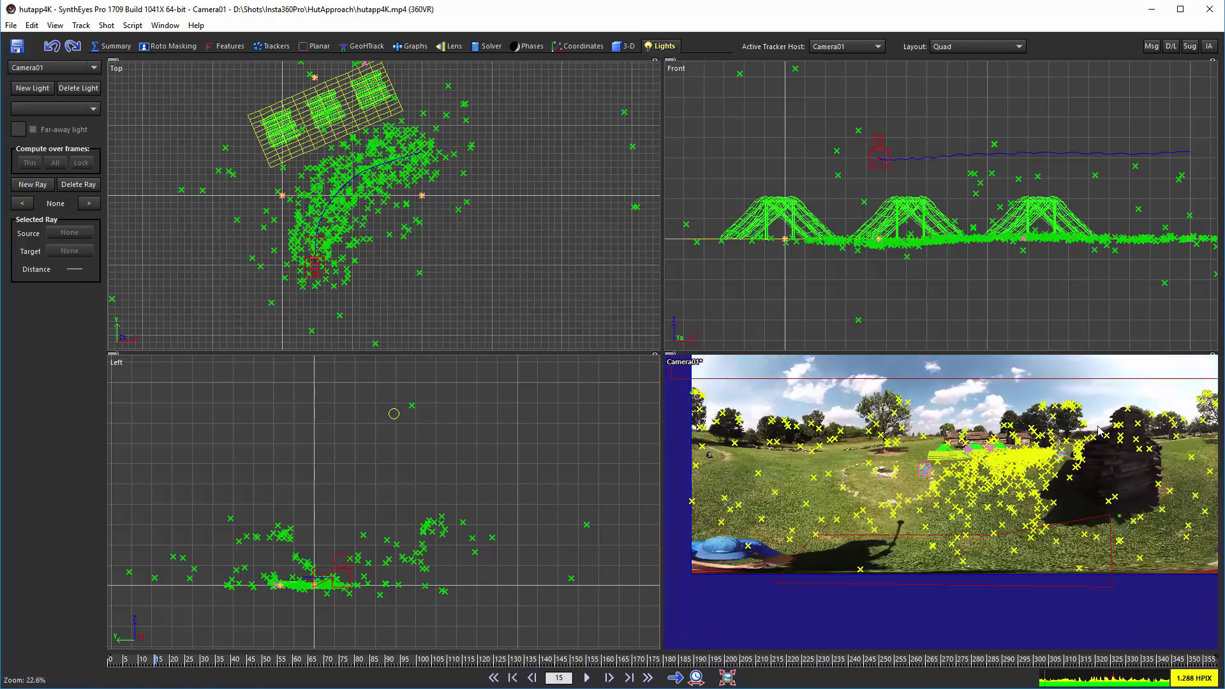
pyautogui.scroll(3, 1099, 431)
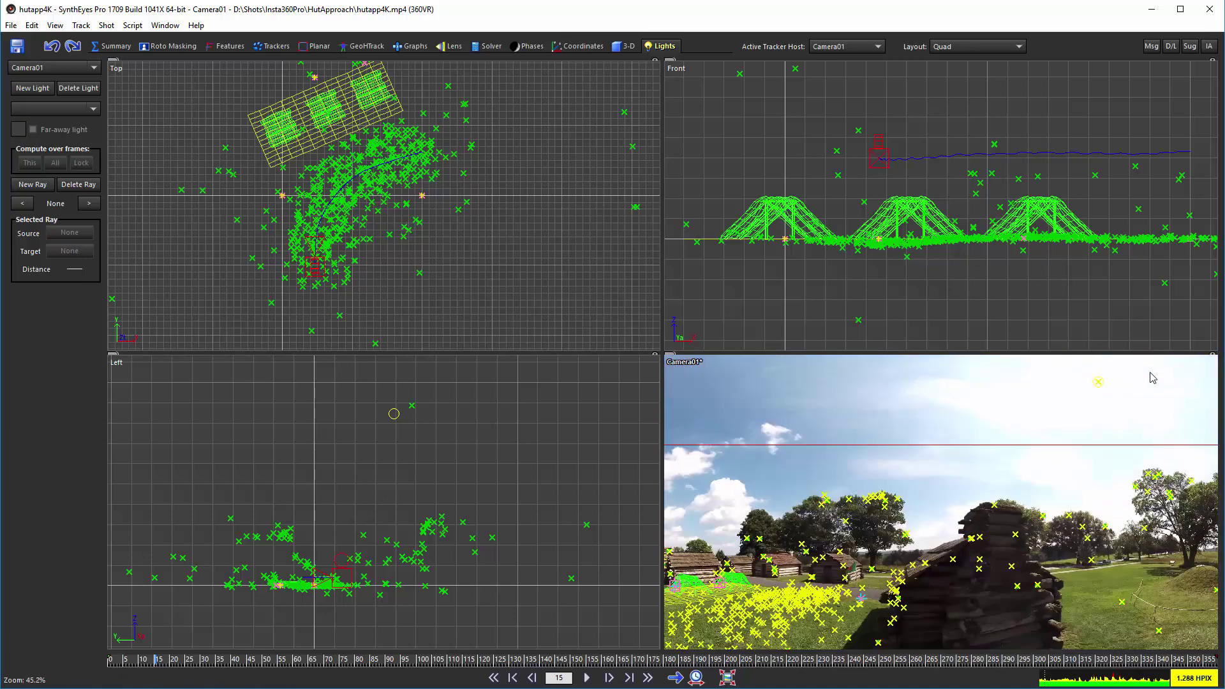
pyautogui.click(1094, 396)
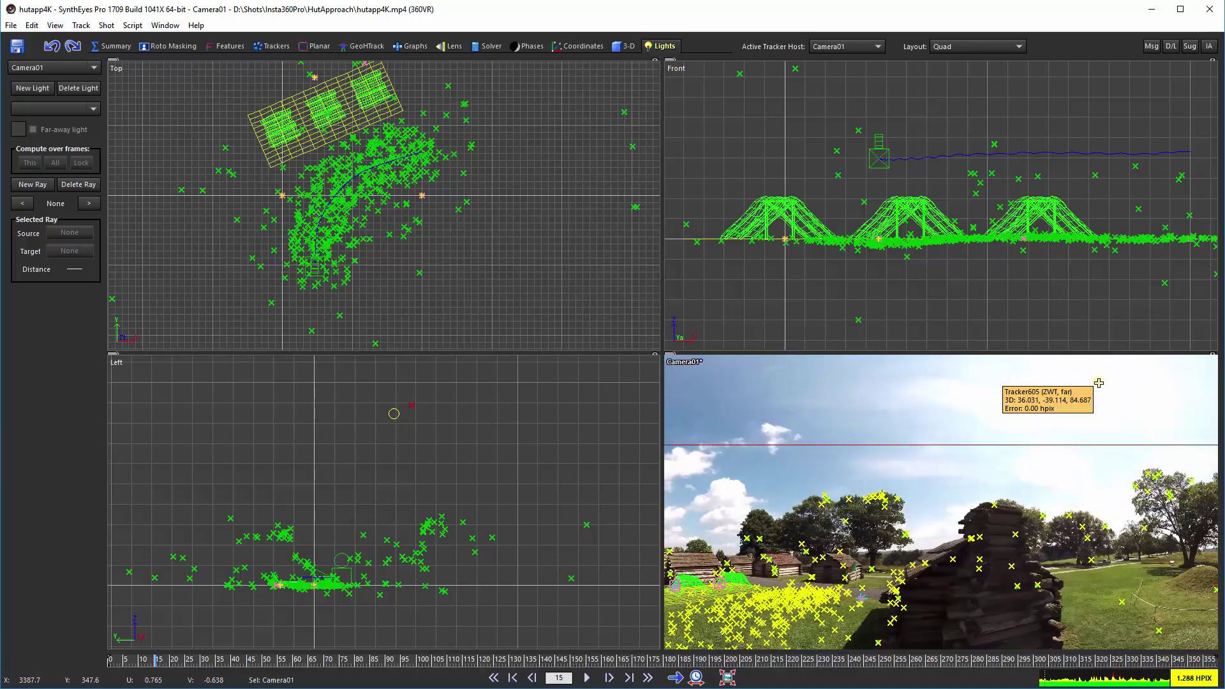
pyautogui.click(394, 415)
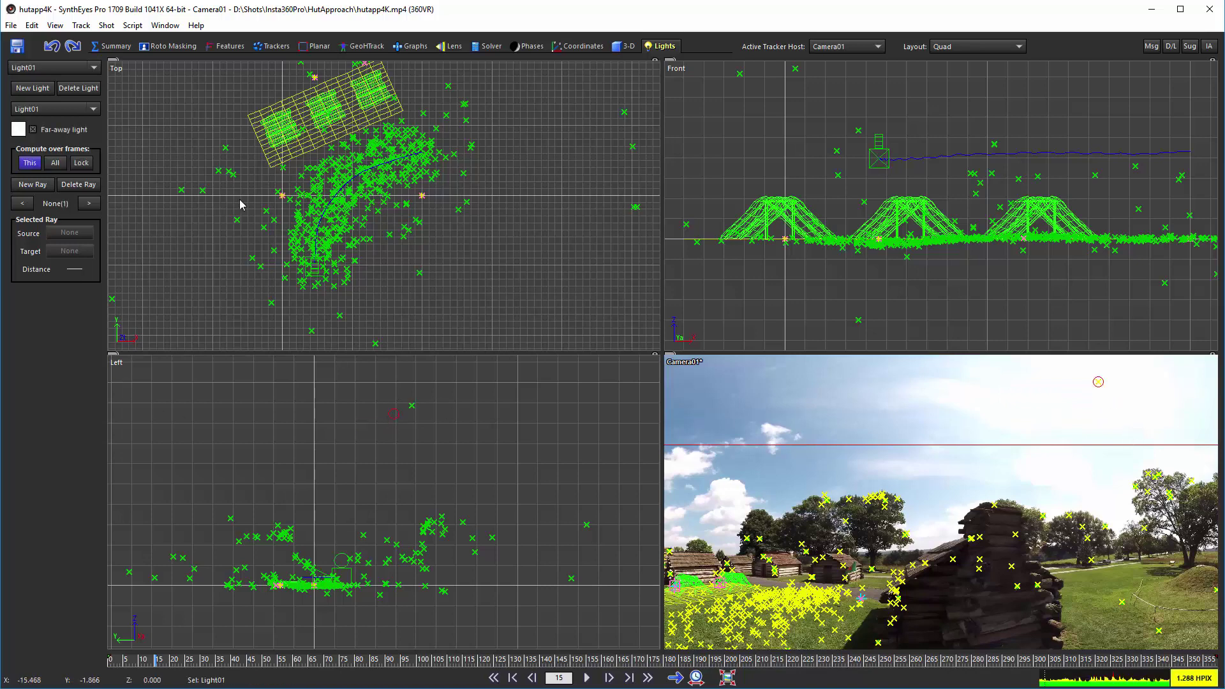
pyautogui.moveTo(1098, 382)
pyautogui.click(89, 202)
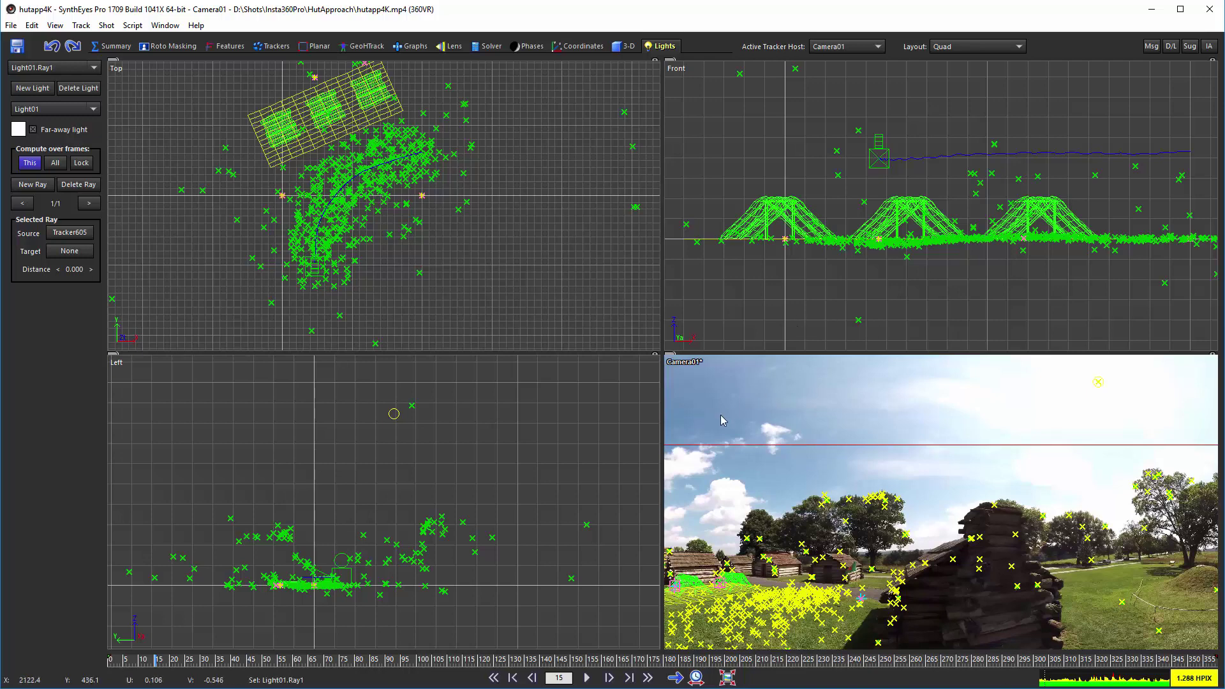
# Check the texture settings of the leftmost tent mesh in the perspective view and close the Texture Control Panel
pyautogui.click(364, 47)
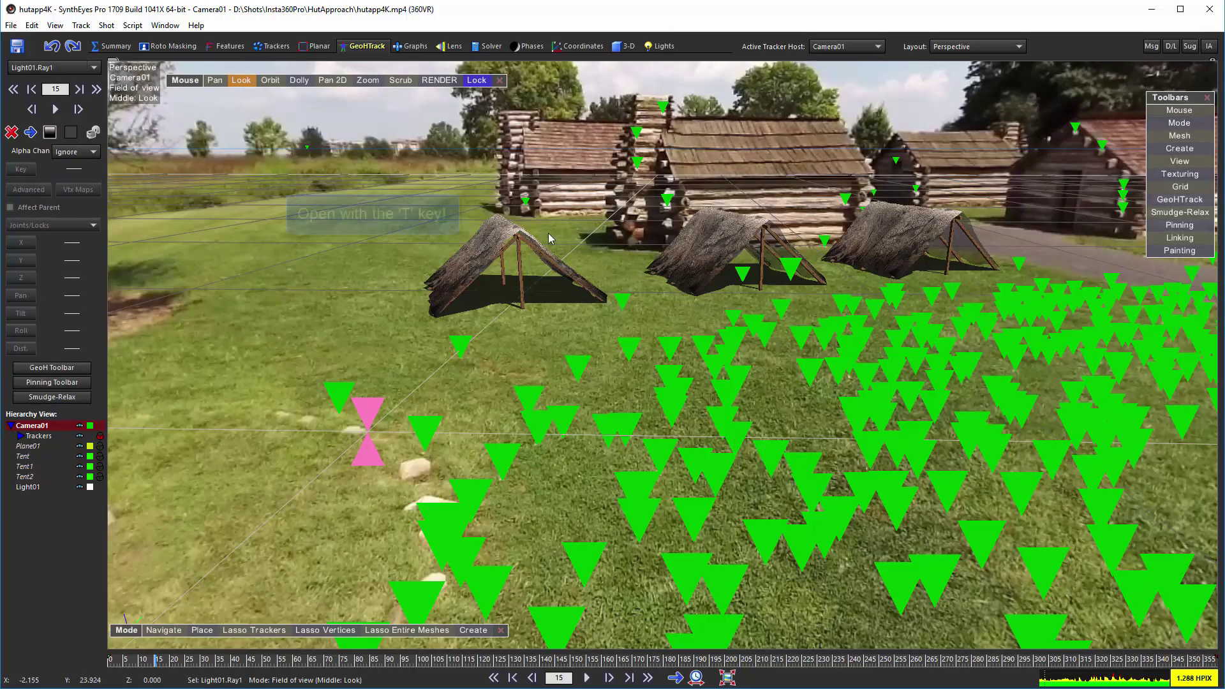
pyautogui.press('t')
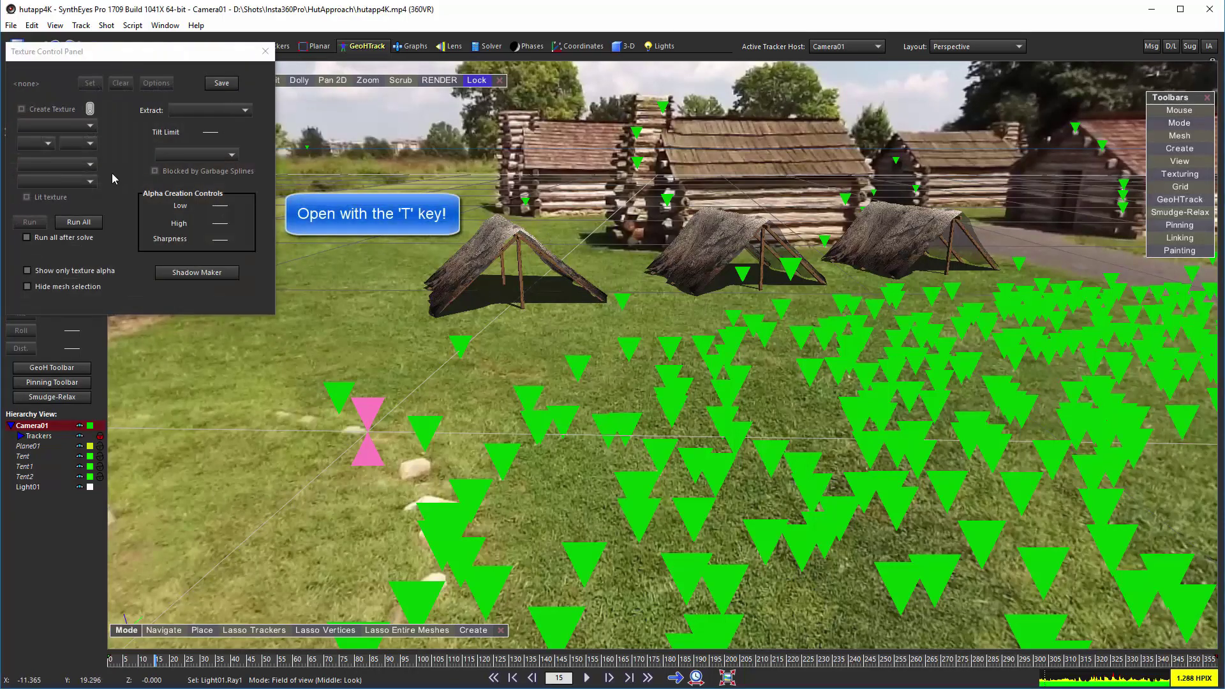
pyautogui.click(487, 258)
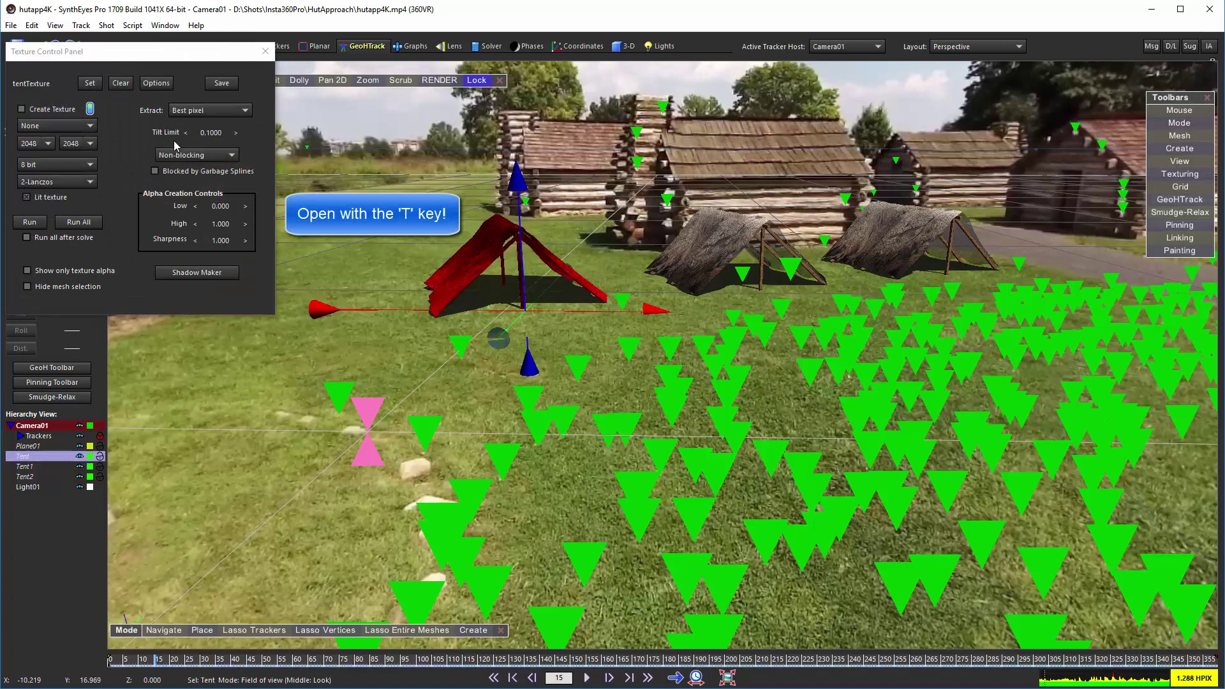
pyautogui.click(263, 53)
pyautogui.click(263, 53)
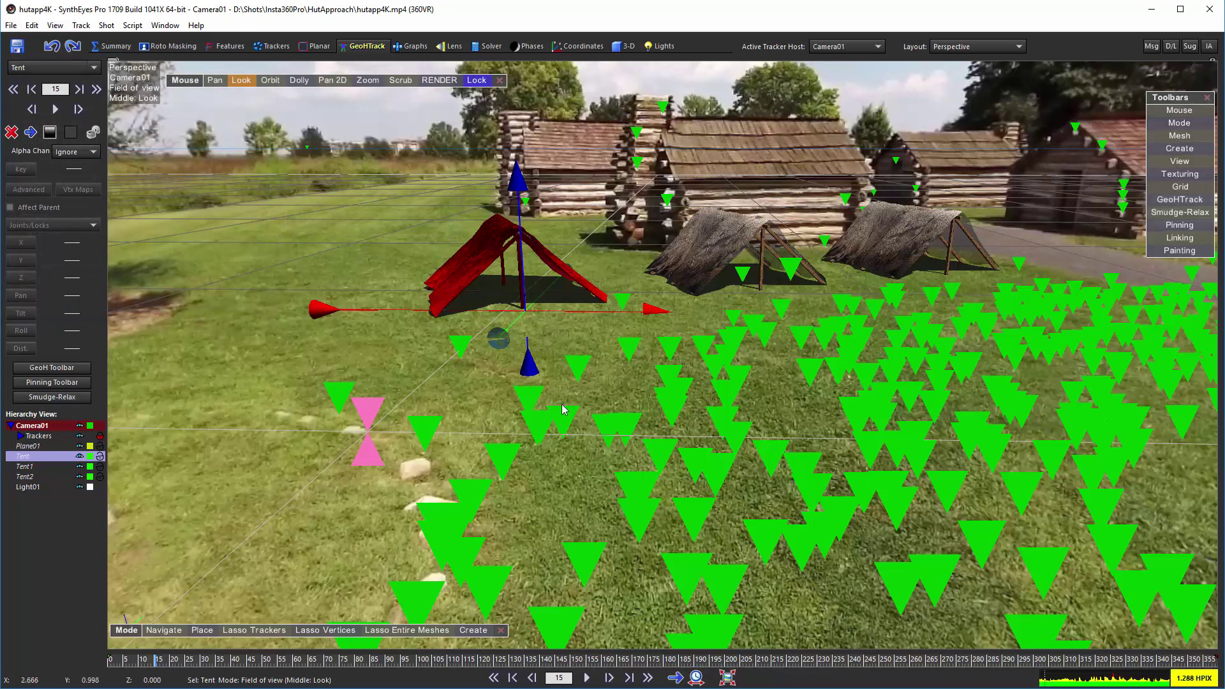
# Select the ground plane beneath the tents and examine its 3-D object settings and layout in the top view
pyautogui.click(707, 312)
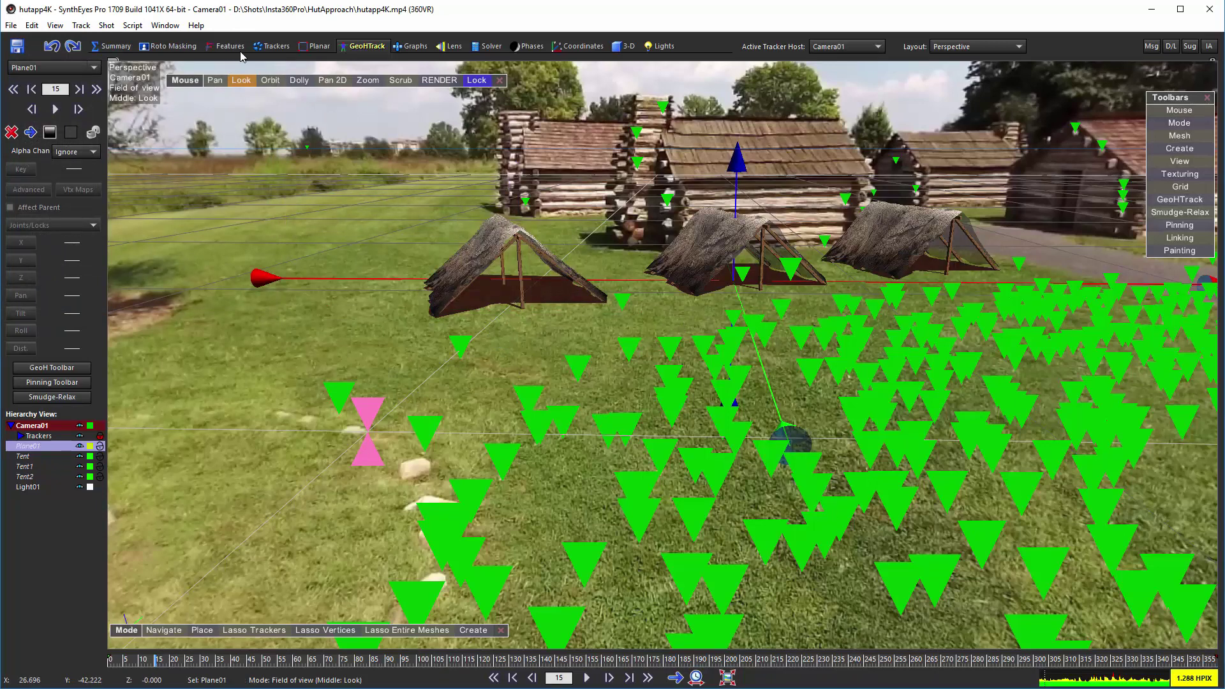
pyautogui.click(626, 50)
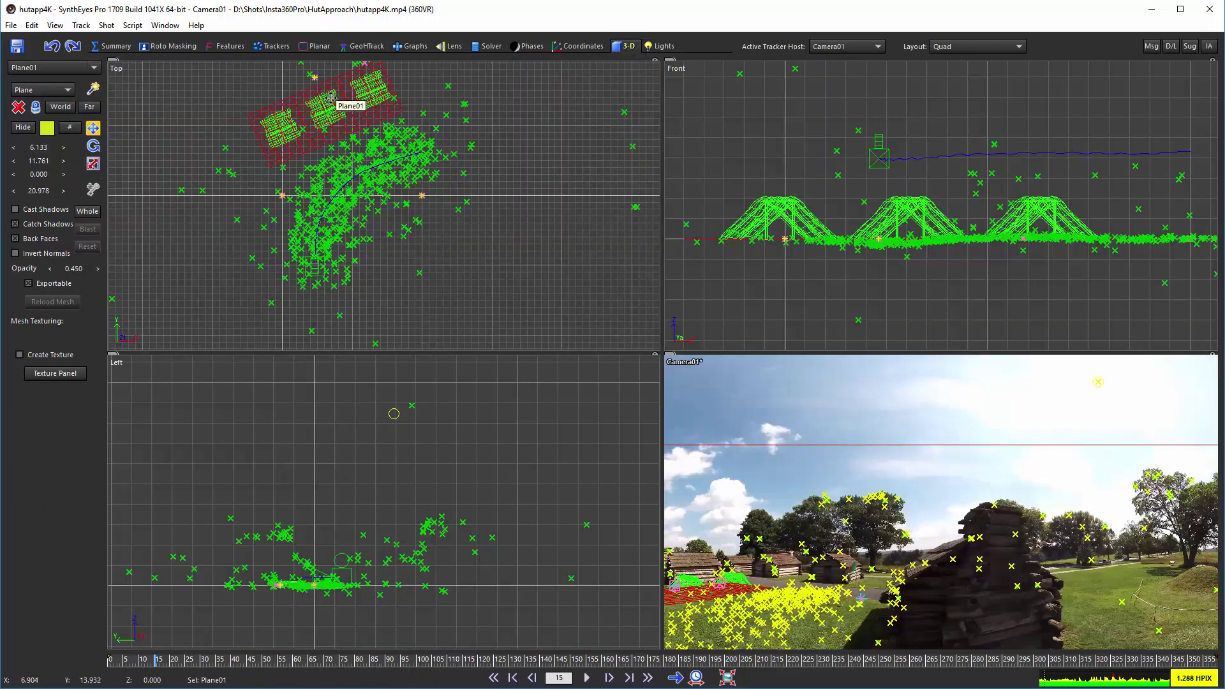
pyautogui.scroll(5, 320, 90)
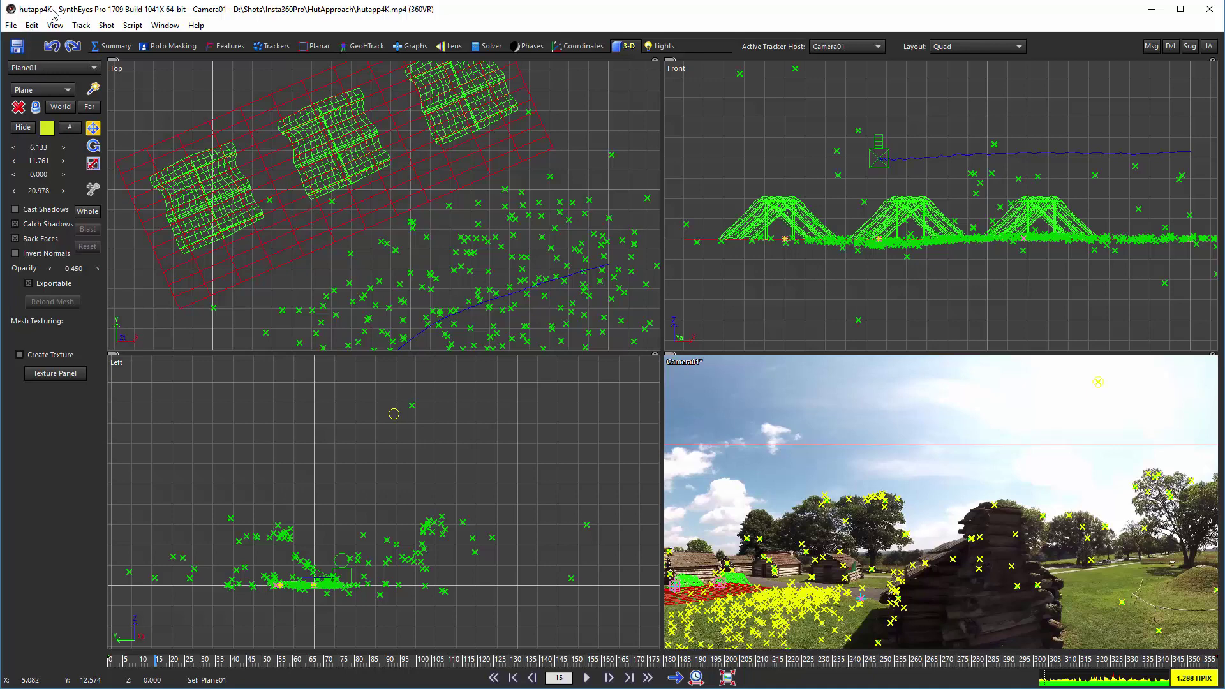
# Start an After Effects Javascript export as hutapp4K.jsx in the HutApproach folder, replacing the existing file
pyautogui.click(12, 26)
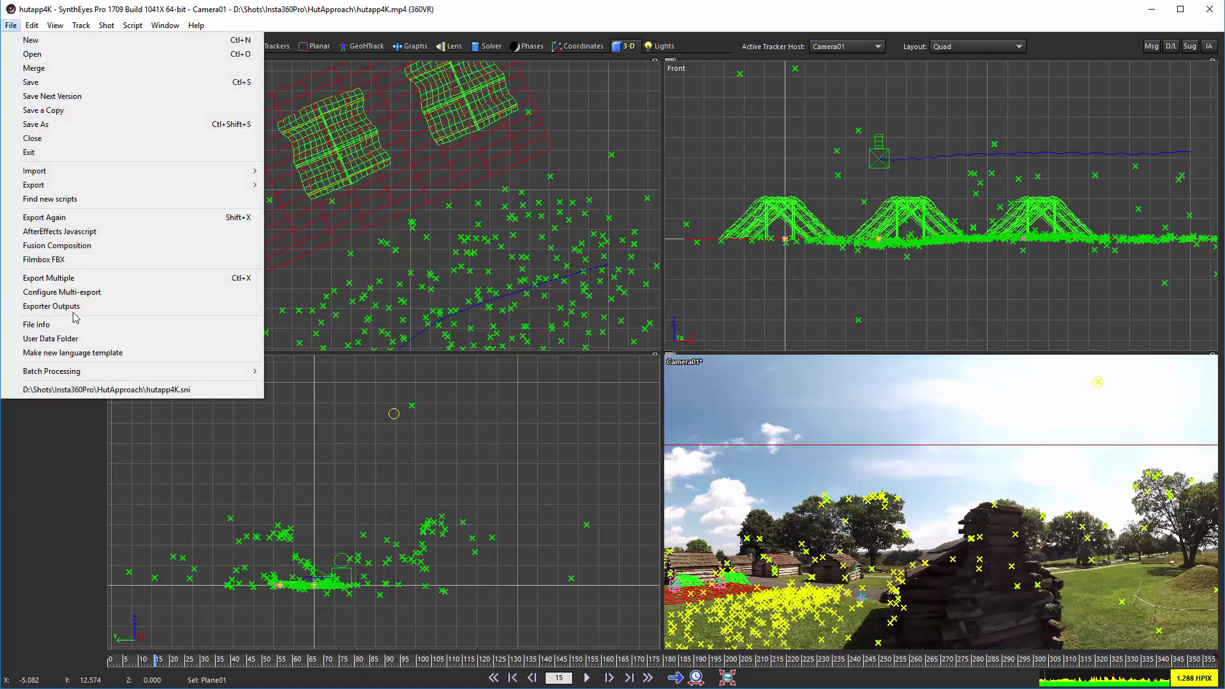
pyautogui.click(60, 232)
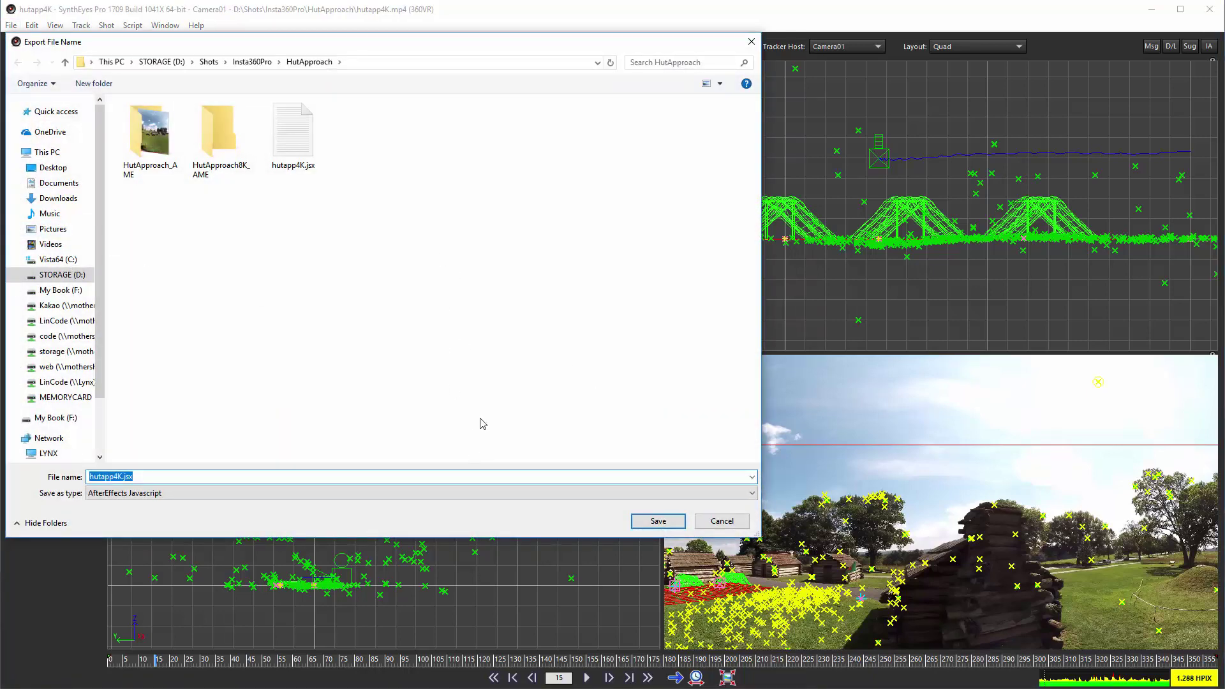
pyautogui.click(658, 522)
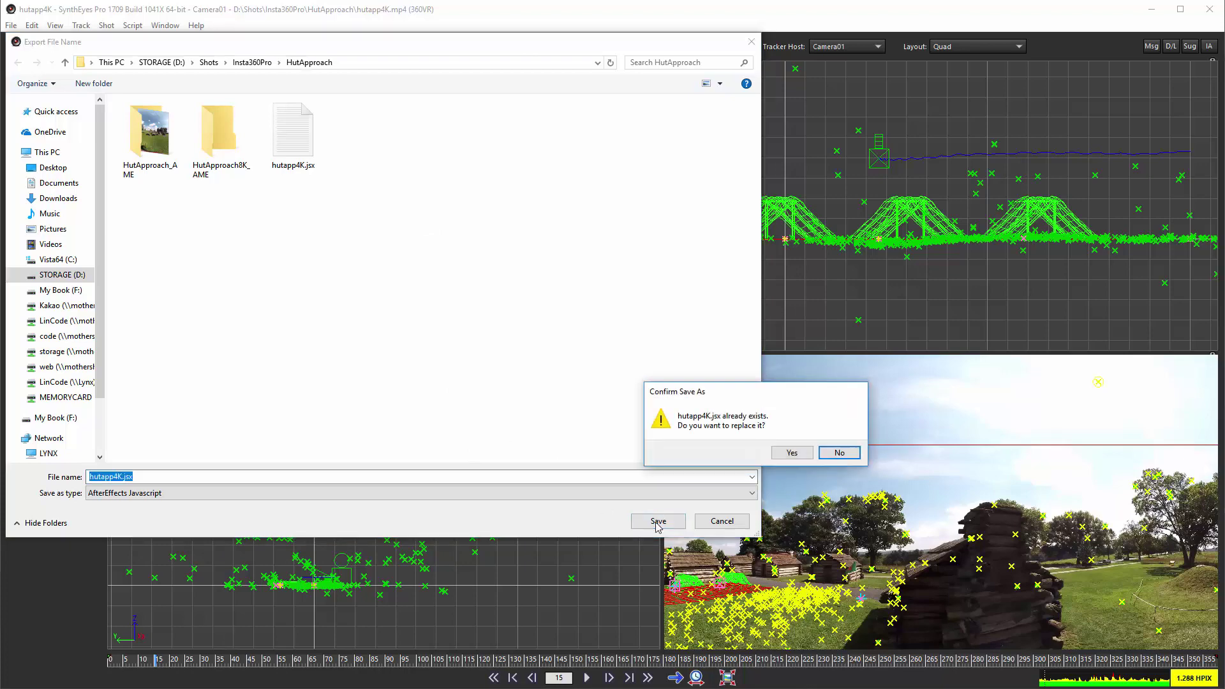
pyautogui.click(795, 453)
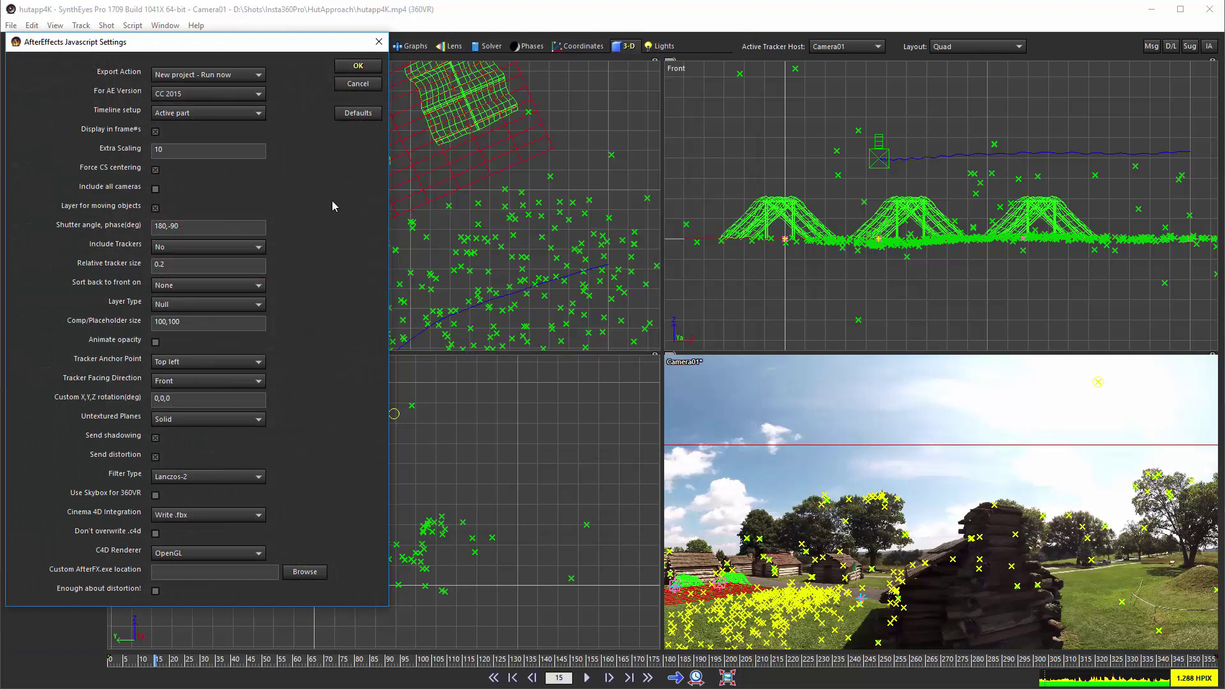
# Restore the export settings to their defaults, with Include Trackers set to No and Cinema 4D Integration set to Write .fbx
pyautogui.click(358, 113)
pyautogui.click(191, 247)
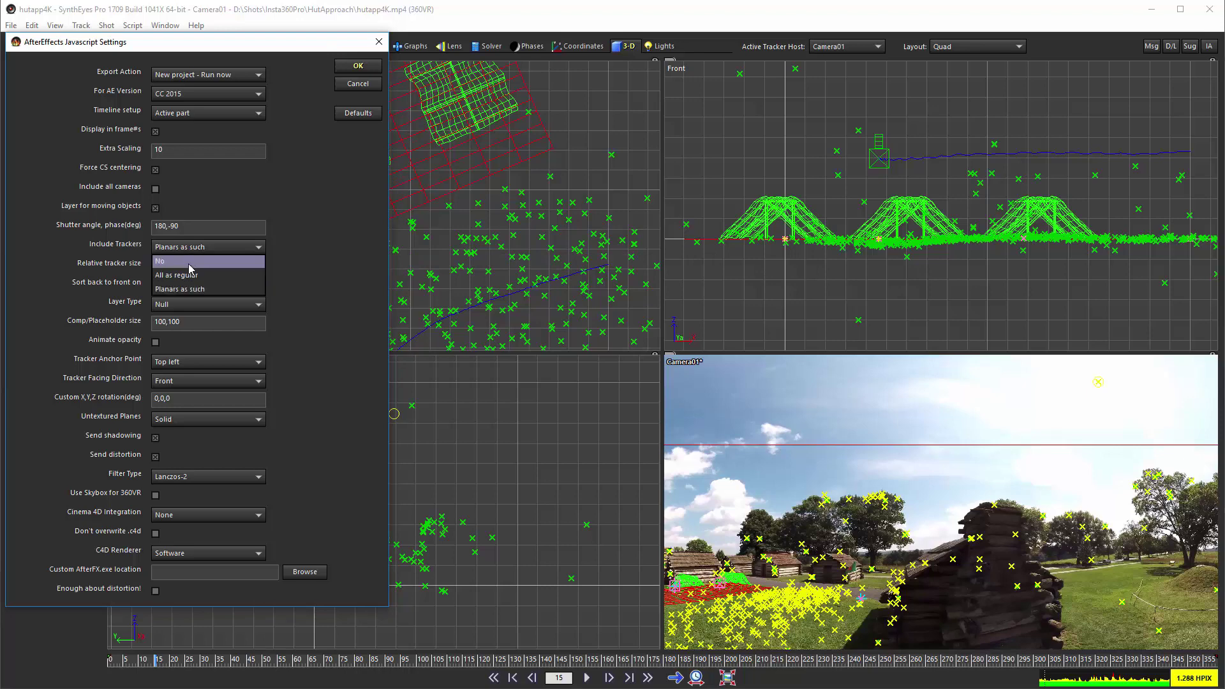
pyautogui.click(189, 262)
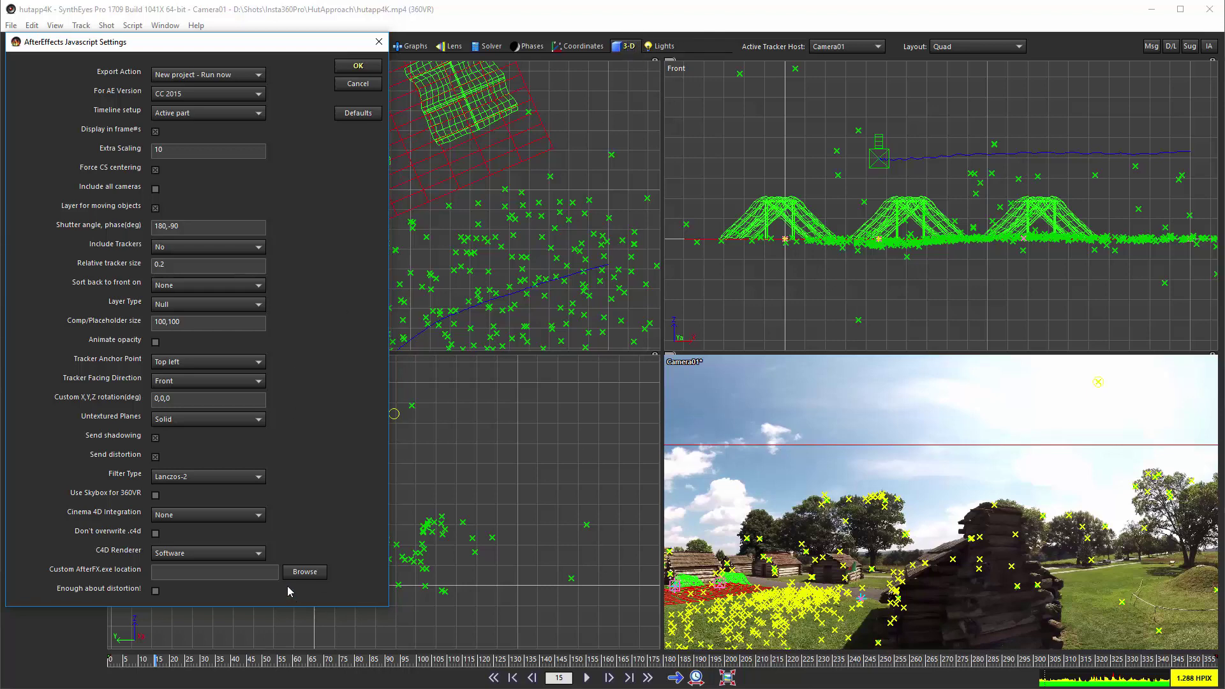
pyautogui.click(200, 511)
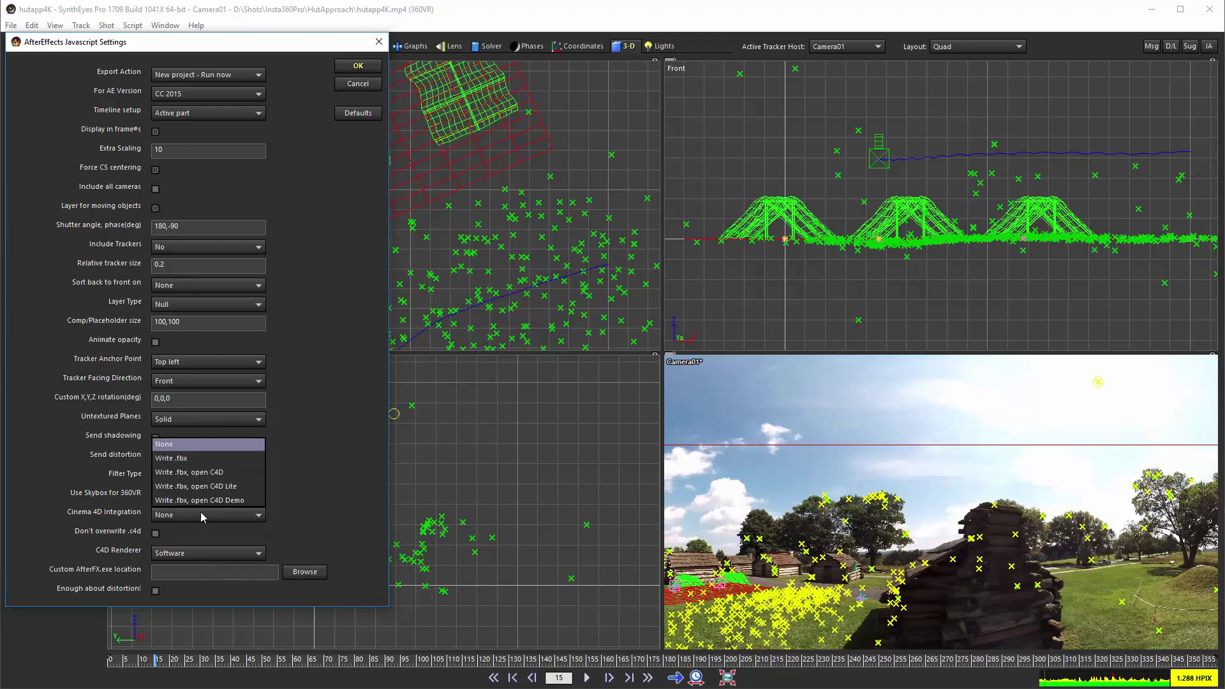
pyautogui.click(197, 459)
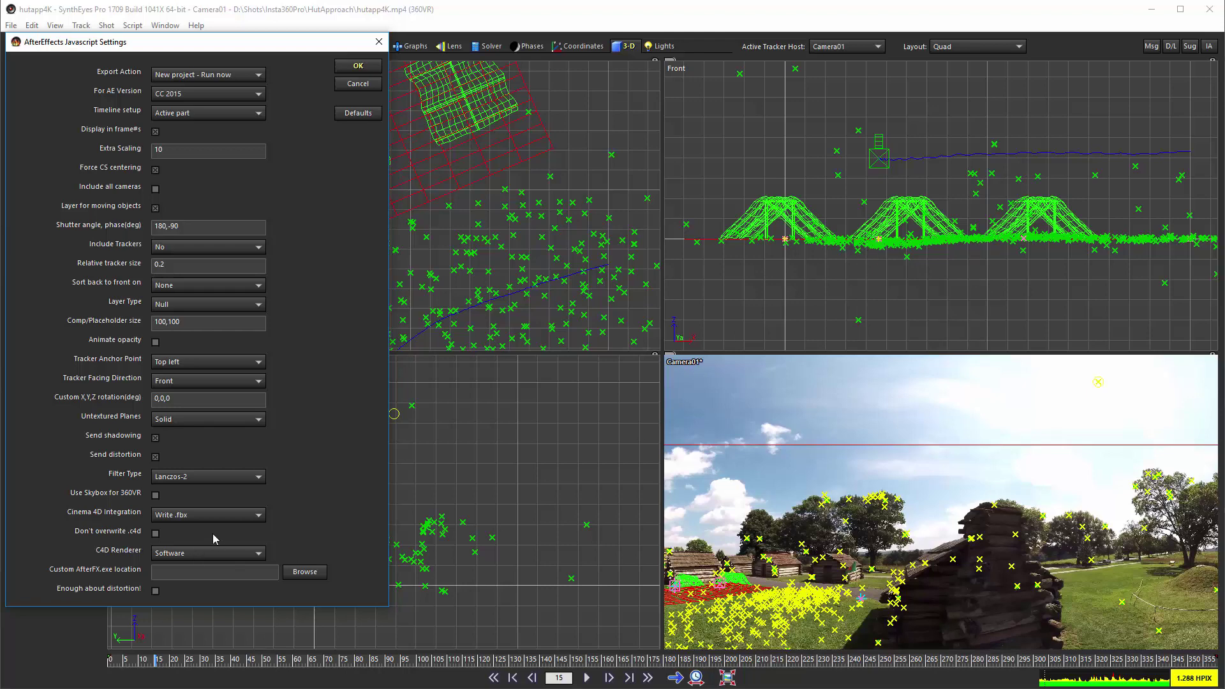
# Set the C4D renderer to OpenGL and run the export into a new After Effects project
pyautogui.click(226, 554)
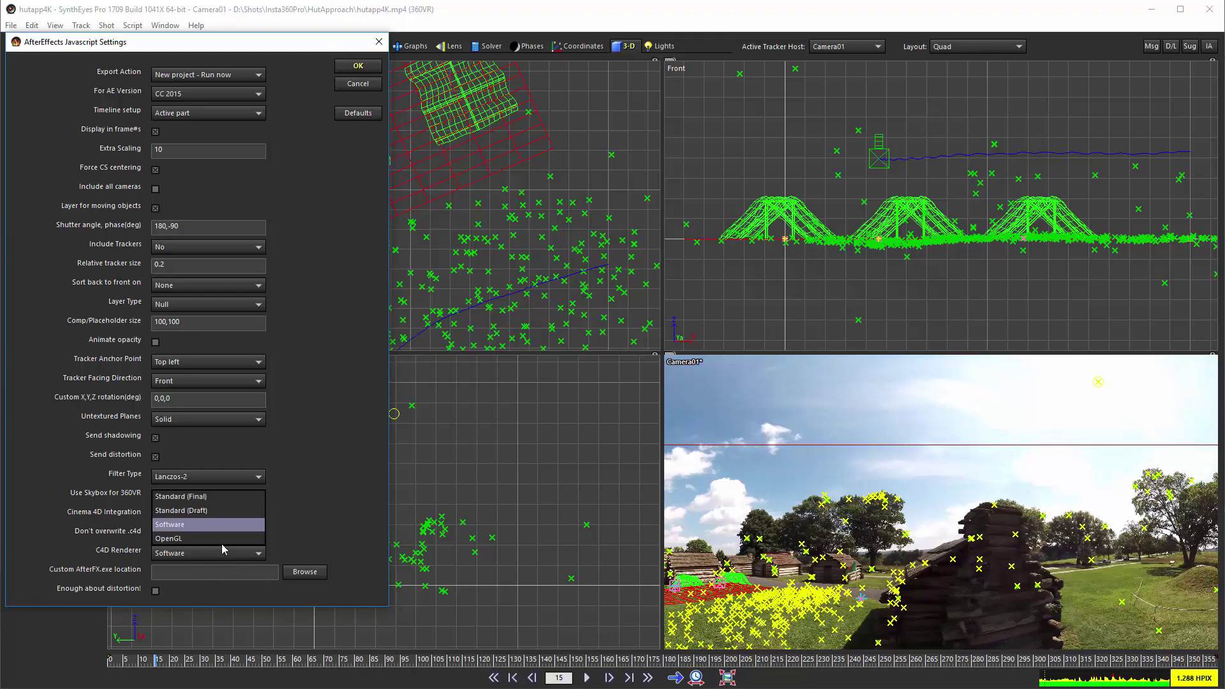
pyautogui.click(217, 539)
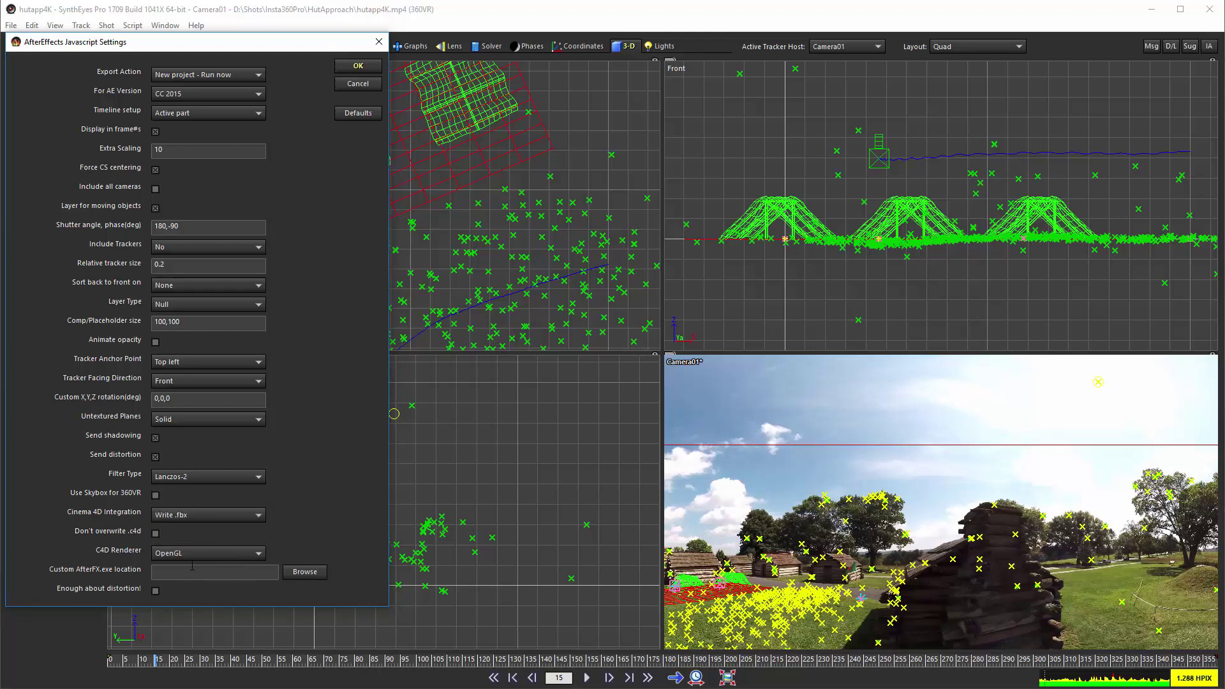
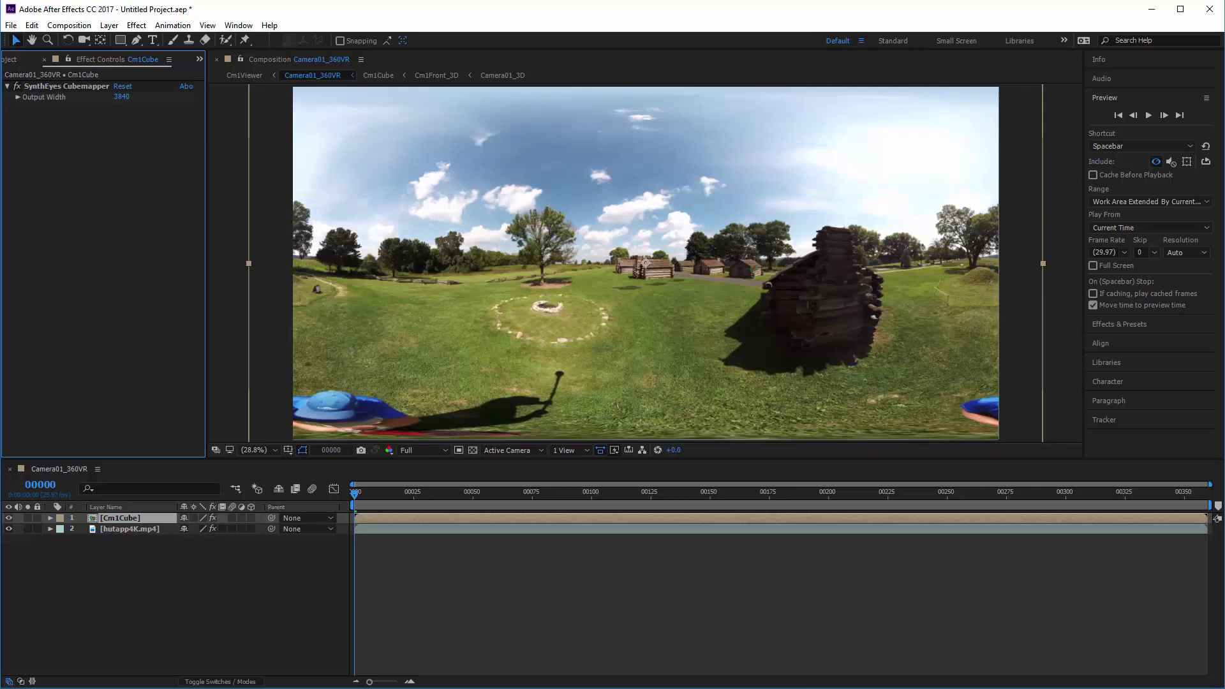
# Delete the Plane01 layer from the Camera01_3D composition and return to the Camera01_360VR composition
pyautogui.click(10, 60)
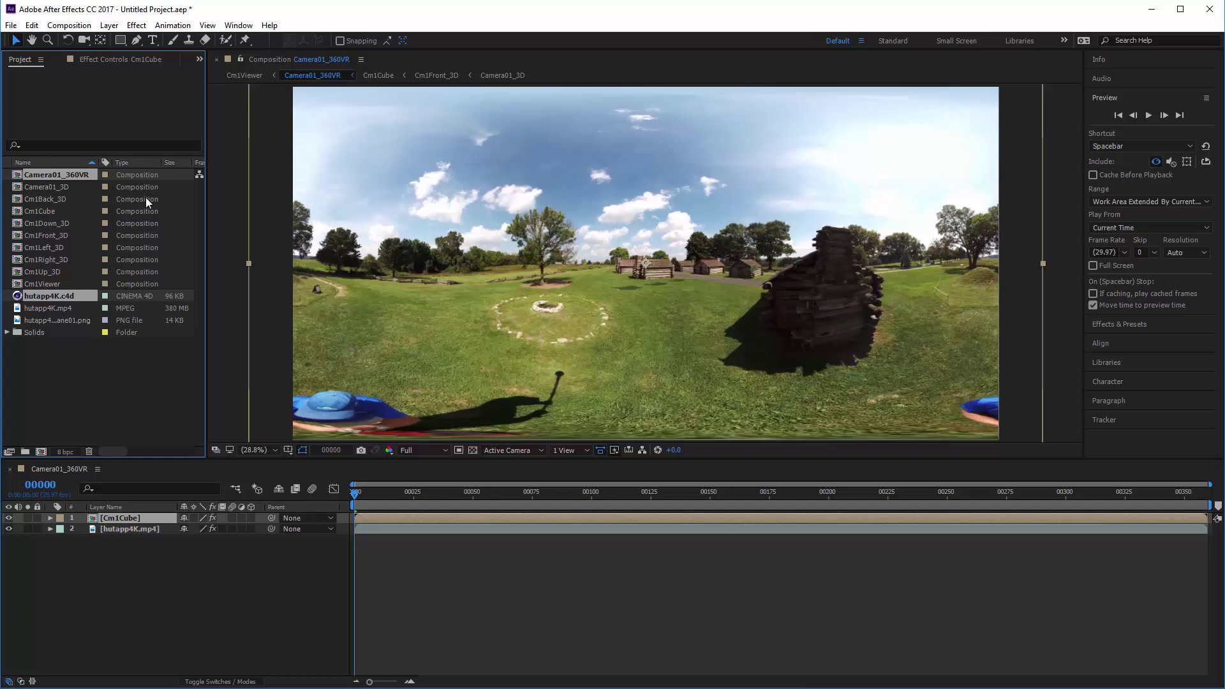
pyautogui.scroll(4, 625, 281)
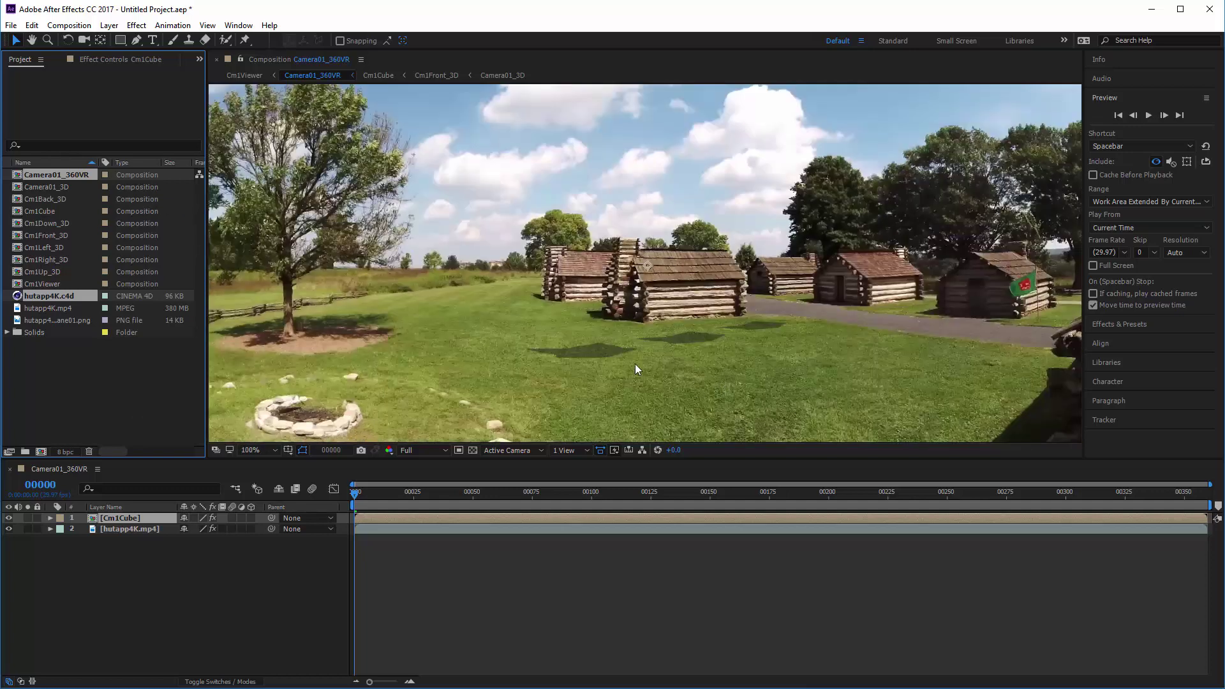
pyautogui.scroll(-4, 671, 315)
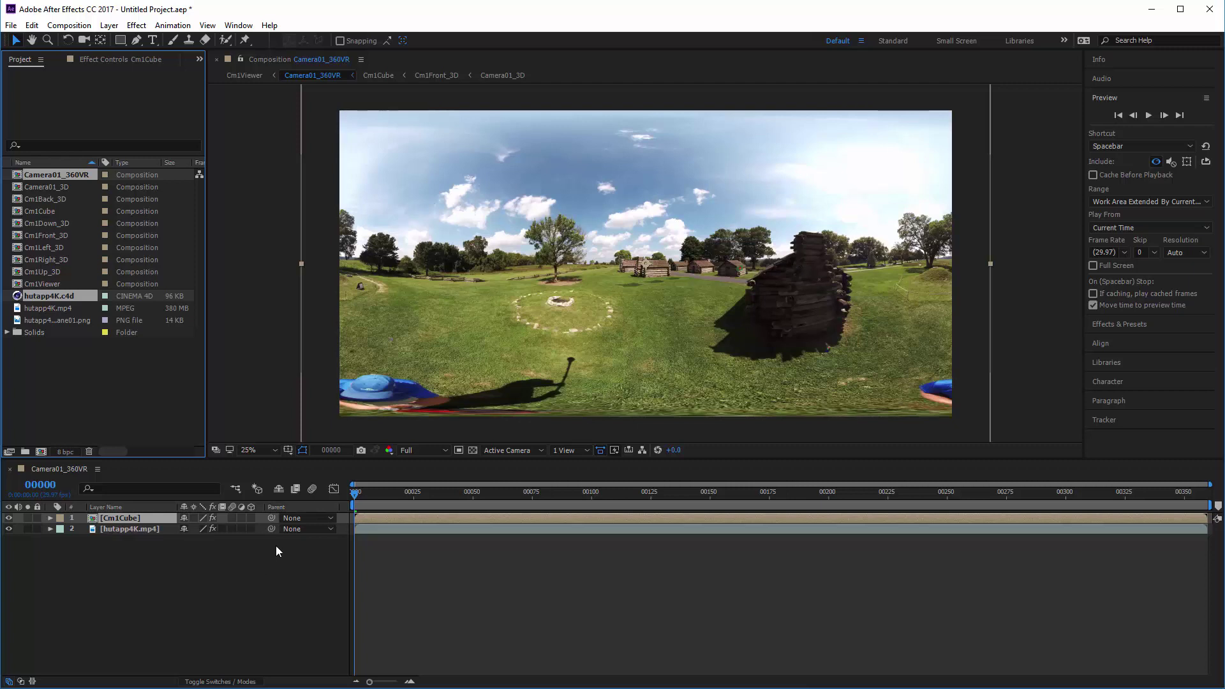
pyautogui.doubleClick(54, 186)
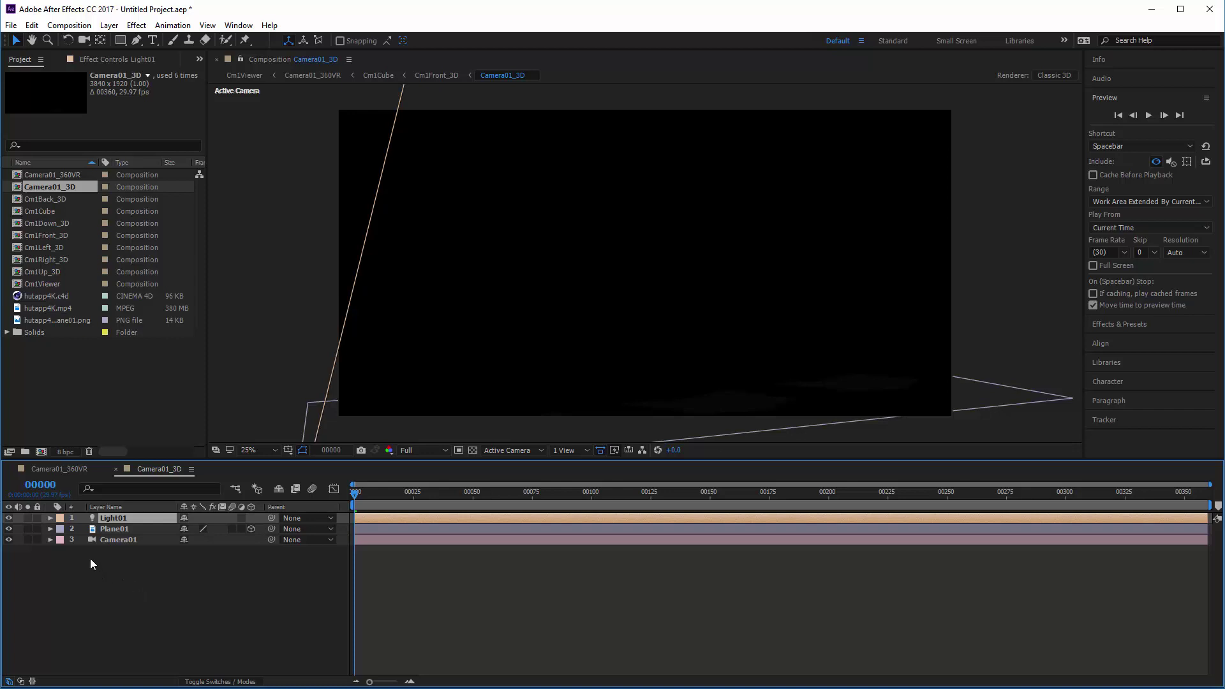
pyautogui.click(112, 529)
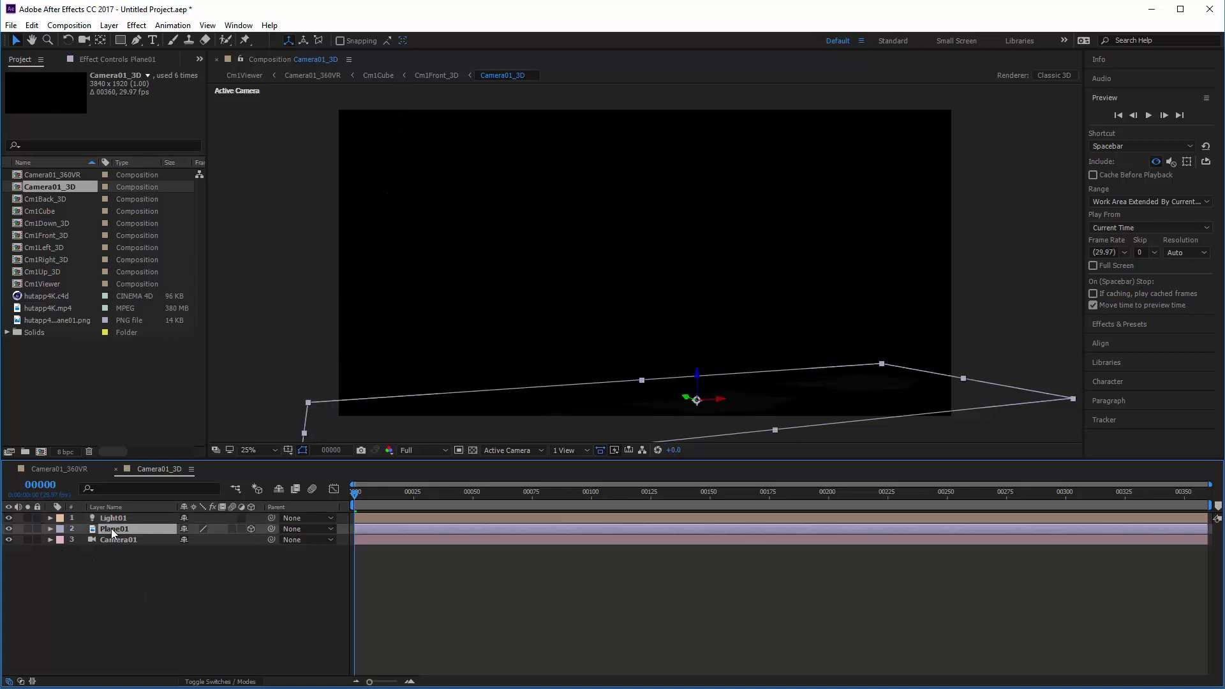
pyautogui.press('Delete')
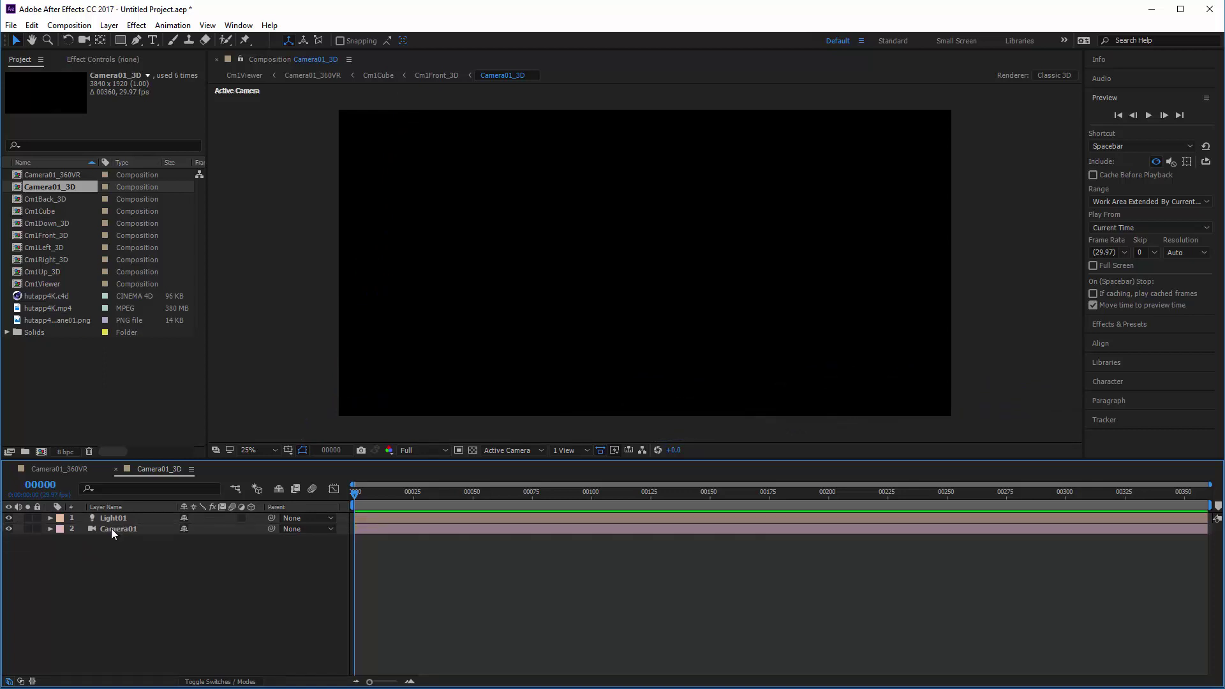
pyautogui.doubleClick(71, 171)
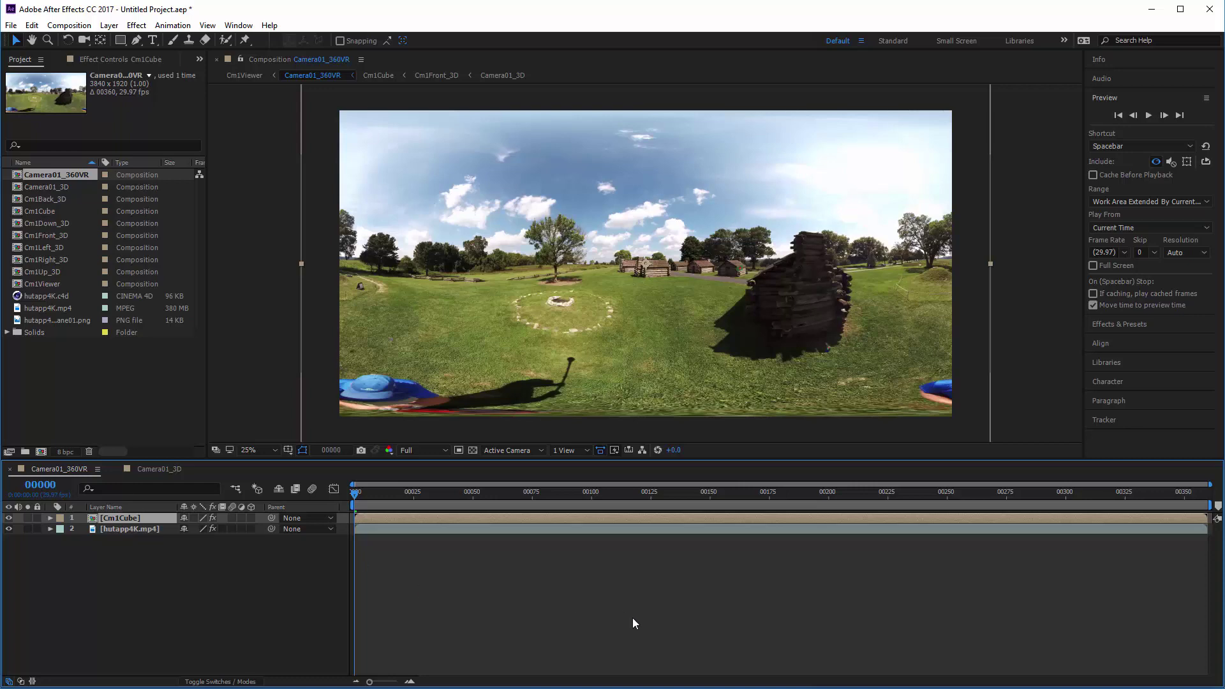
# Check the After Effects command for creating a new MAXON CINEMA 4D file and switch to Cinema 4D Lite
pyautogui.hotkey('alt', 'Tab')
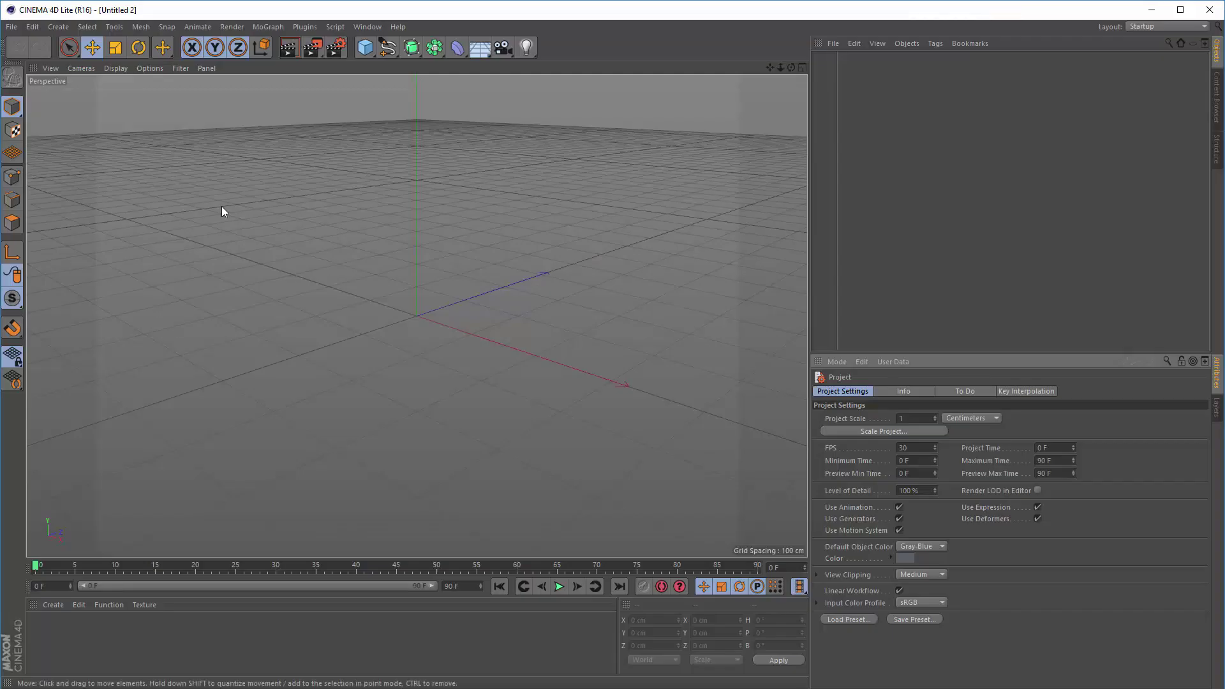
pyautogui.click(9, 27)
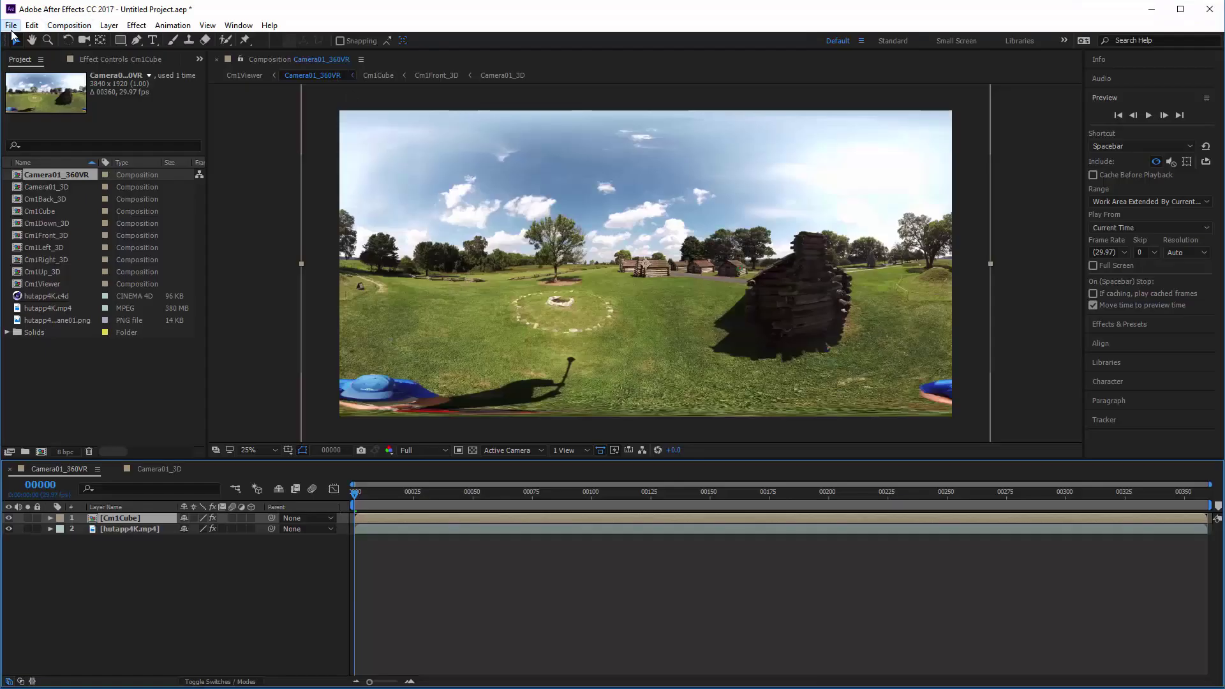
pyautogui.click(11, 26)
pyautogui.moveTo(64, 40)
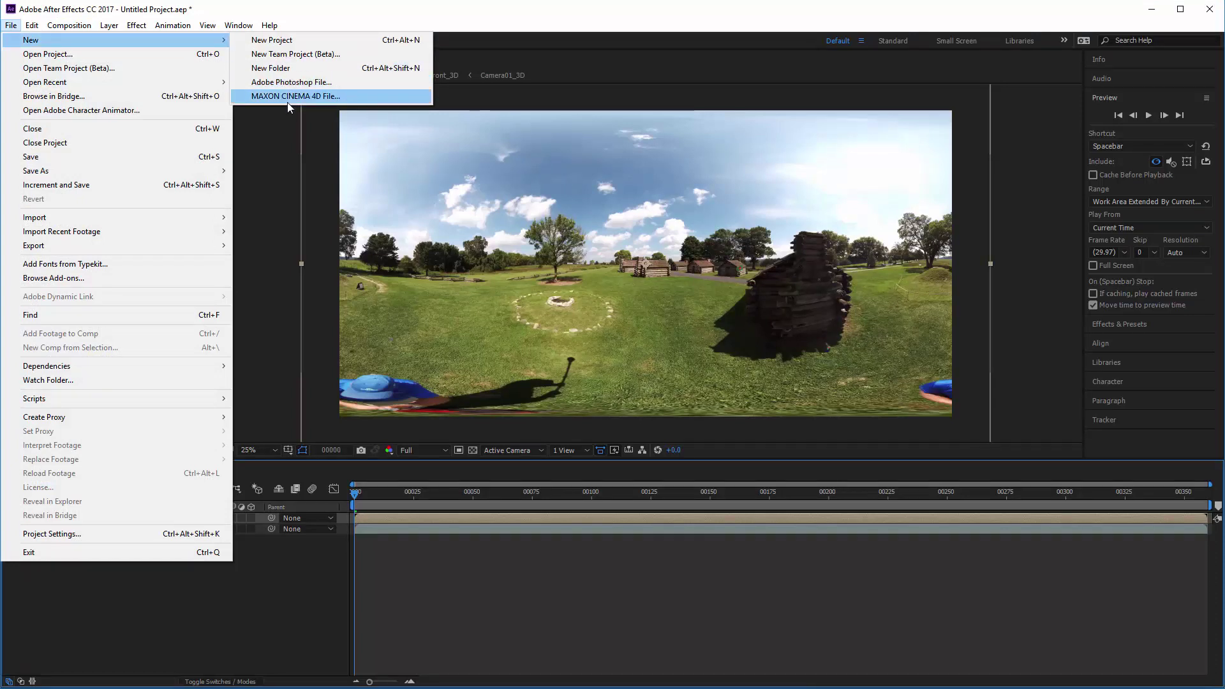
pyautogui.click(352, 11)
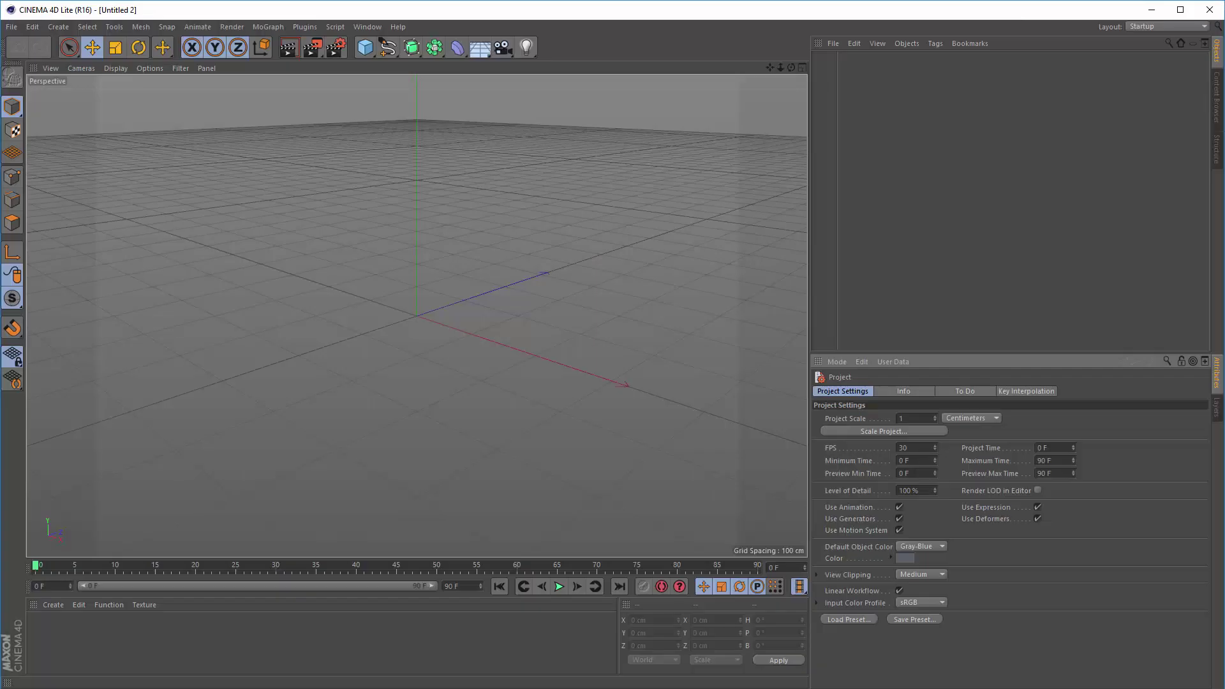
# Open hutapp4K.fbx from the HutApproach folder, accepting the offered import settings
pyautogui.click(8, 30)
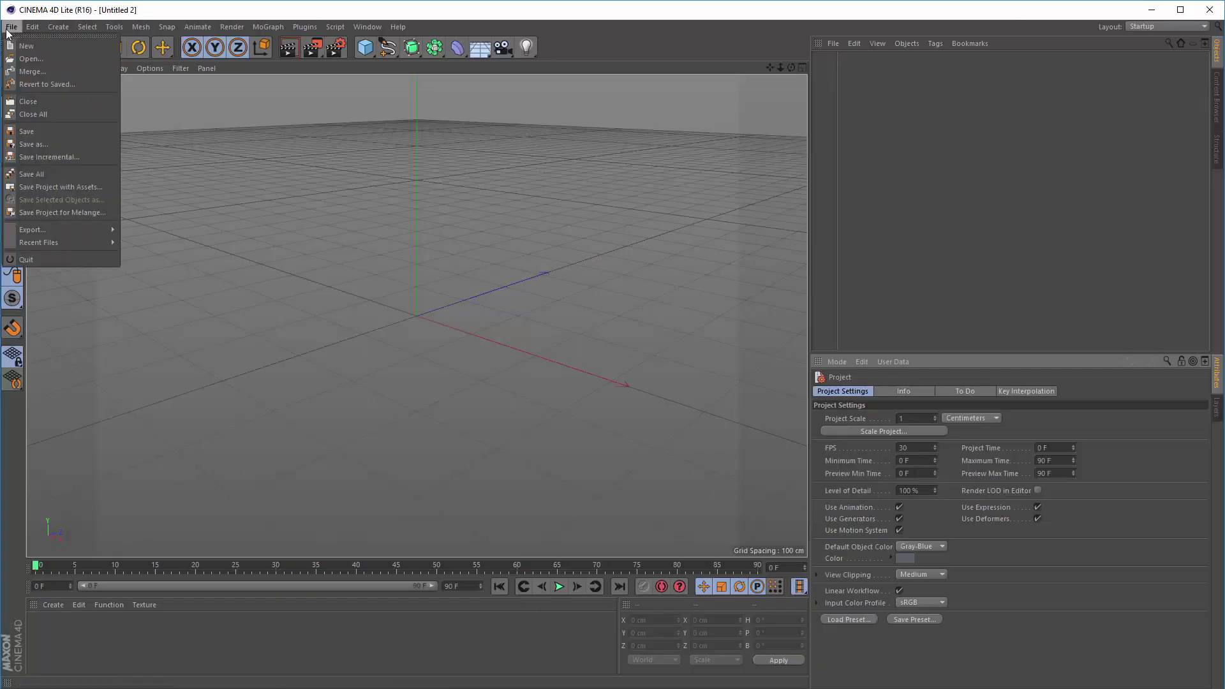
pyautogui.click(24, 59)
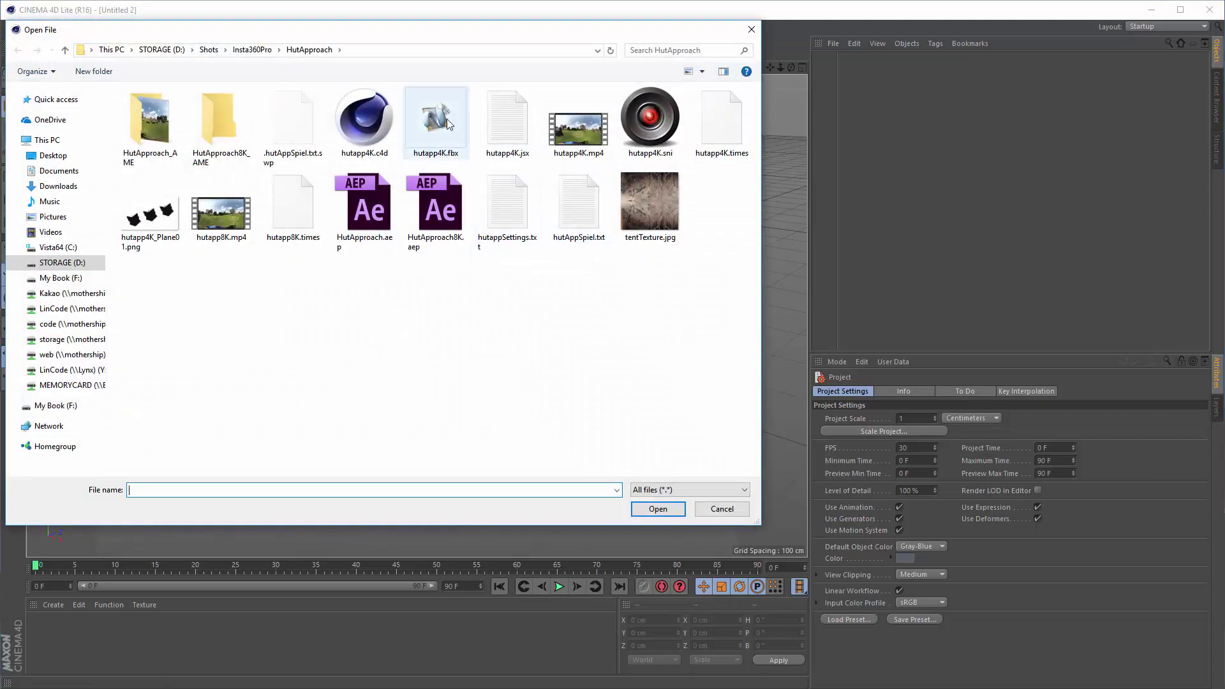
pyautogui.doubleClick(434, 129)
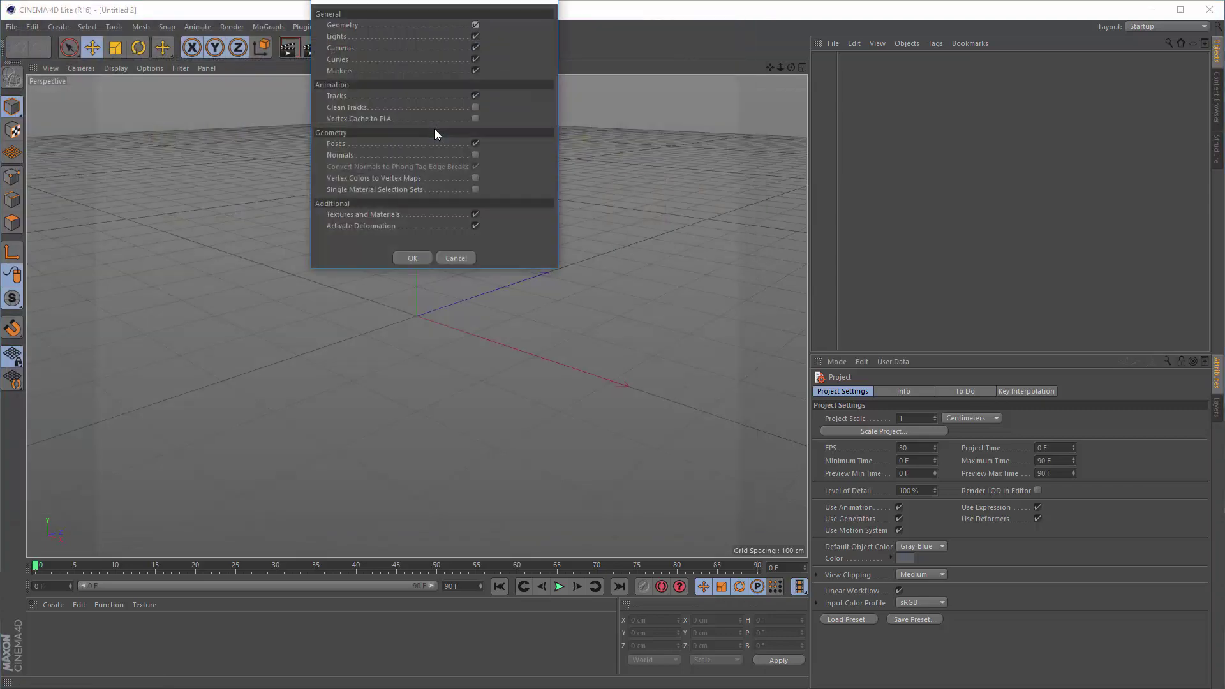
pyautogui.click(418, 264)
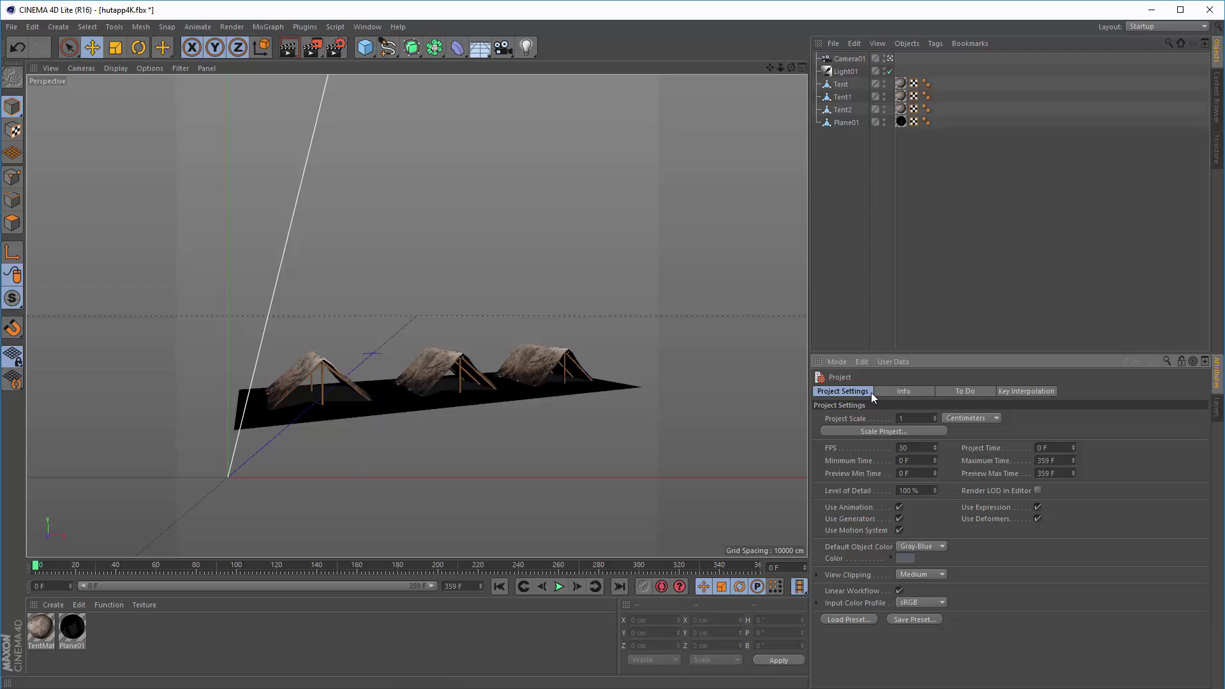
# Enable the Alpha channel in the material of the Plane01 ground plane
pyautogui.click(901, 121)
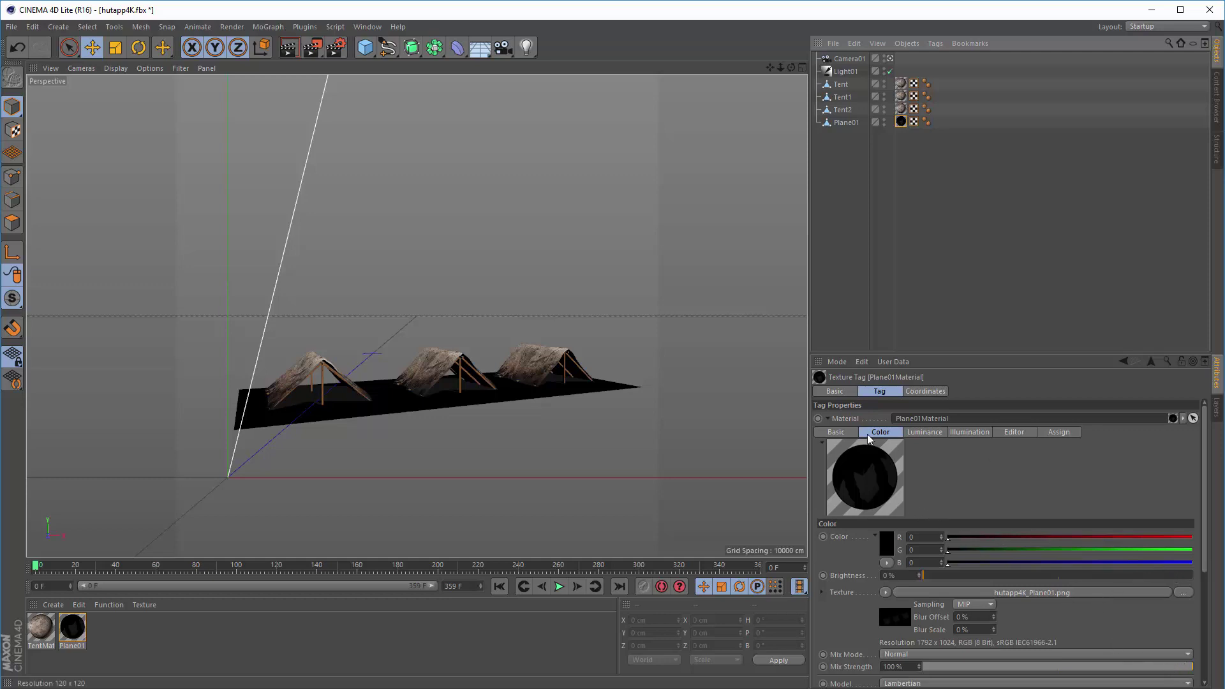
pyautogui.click(848, 429)
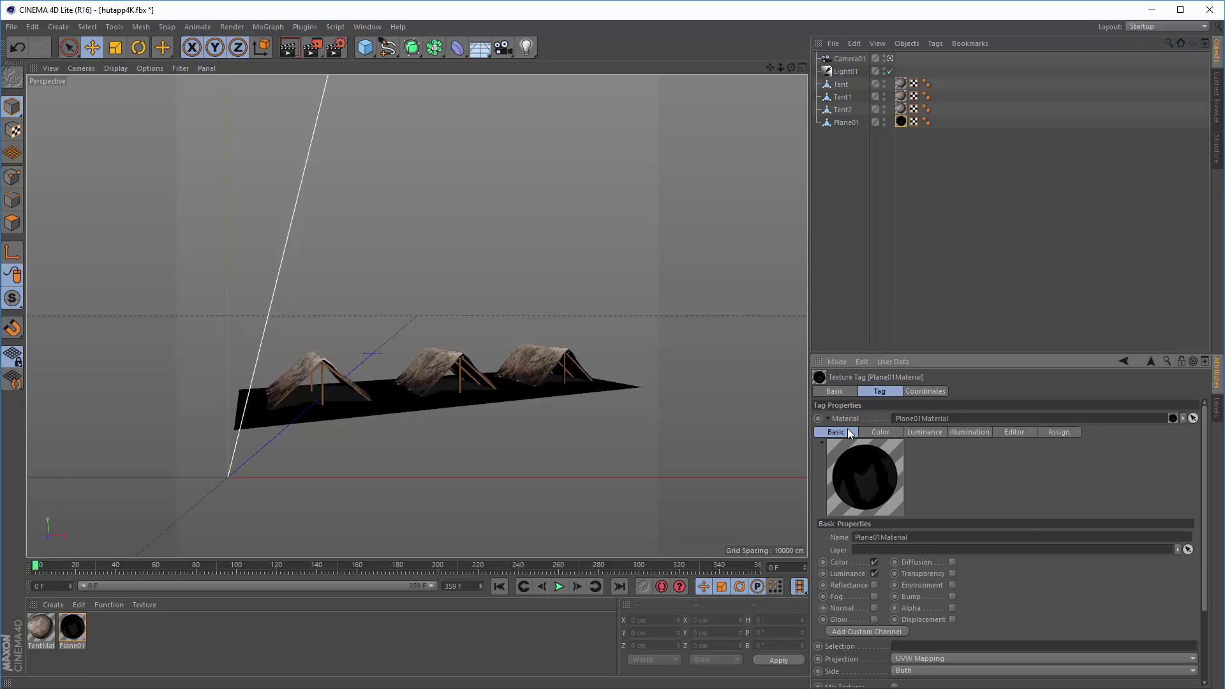
pyautogui.click(951, 606)
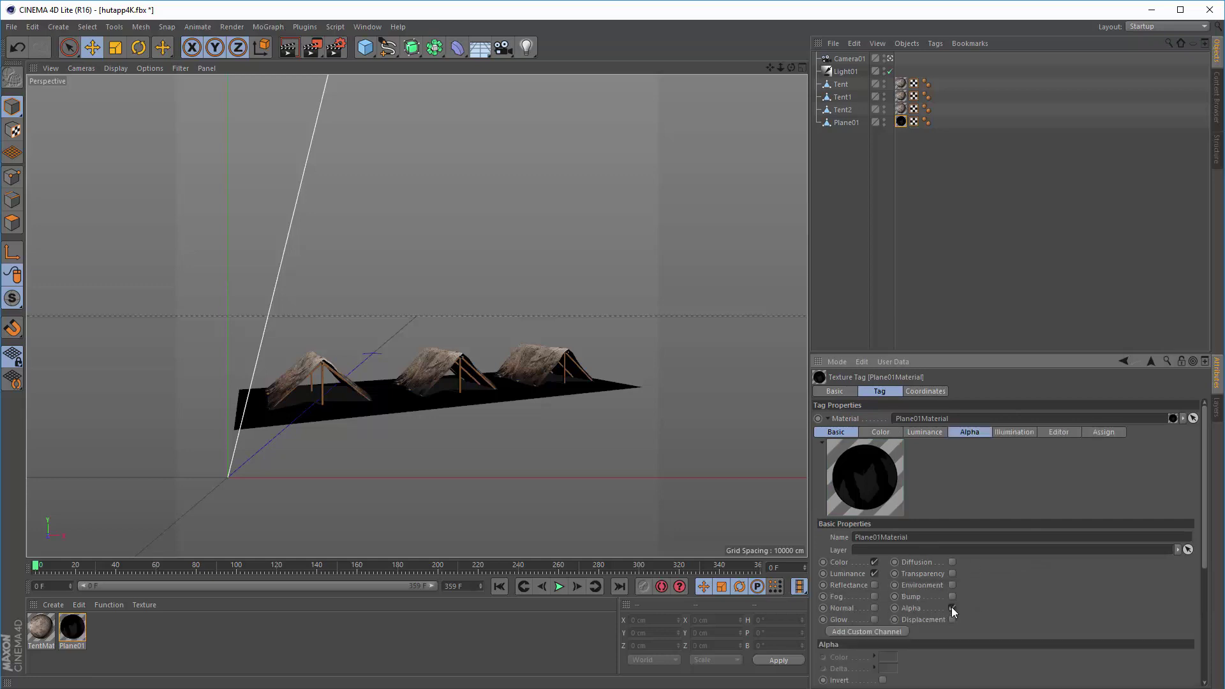
# Load hutapp4K_Plane01.png as the plane material's alpha texture, with Soft turned off and Invert turned on
pyautogui.click(976, 432)
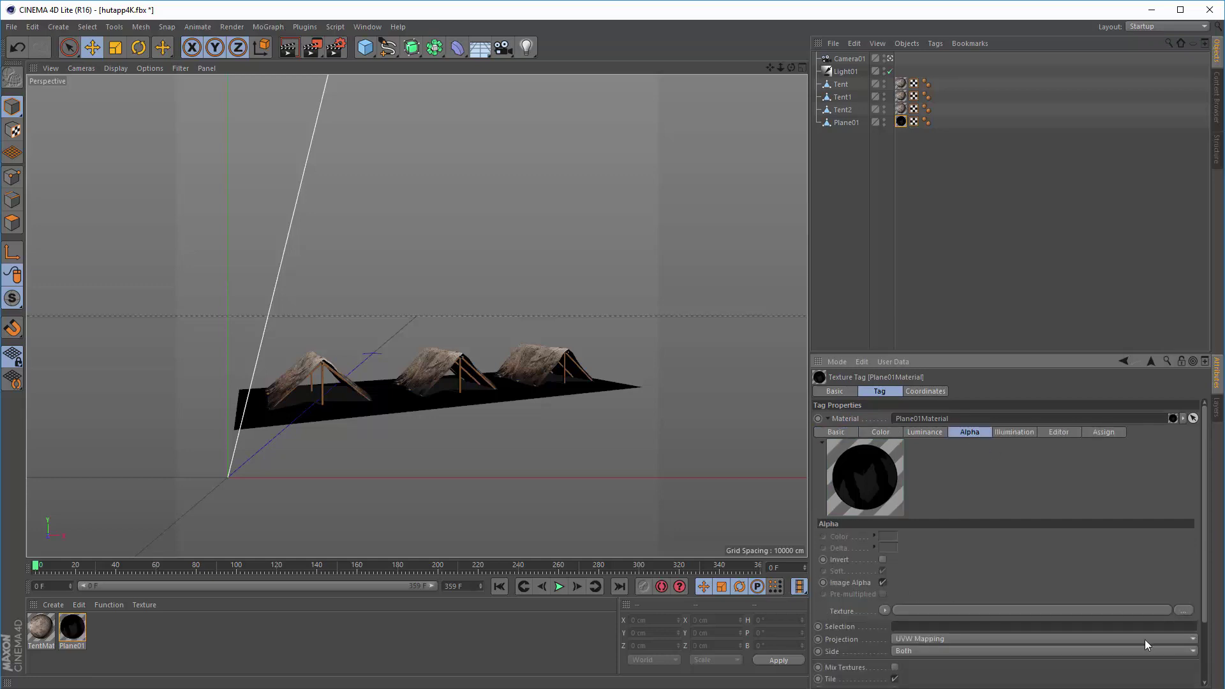
pyautogui.click(1184, 611)
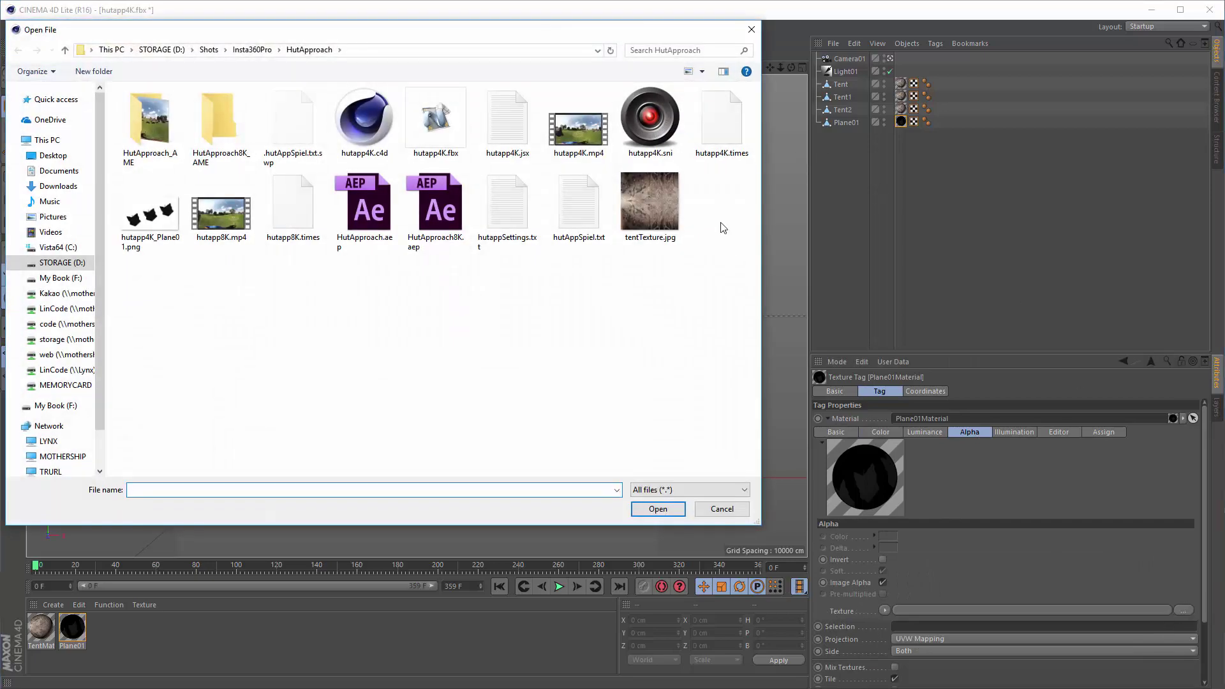
pyautogui.doubleClick(153, 210)
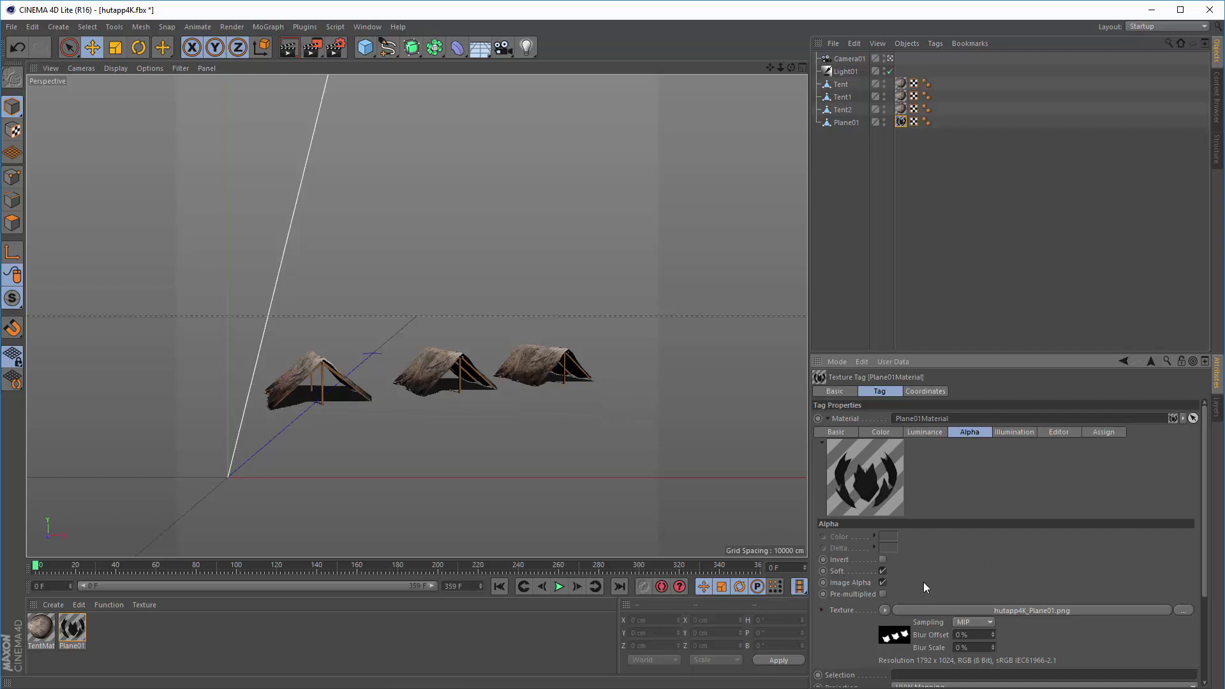
pyautogui.click(883, 571)
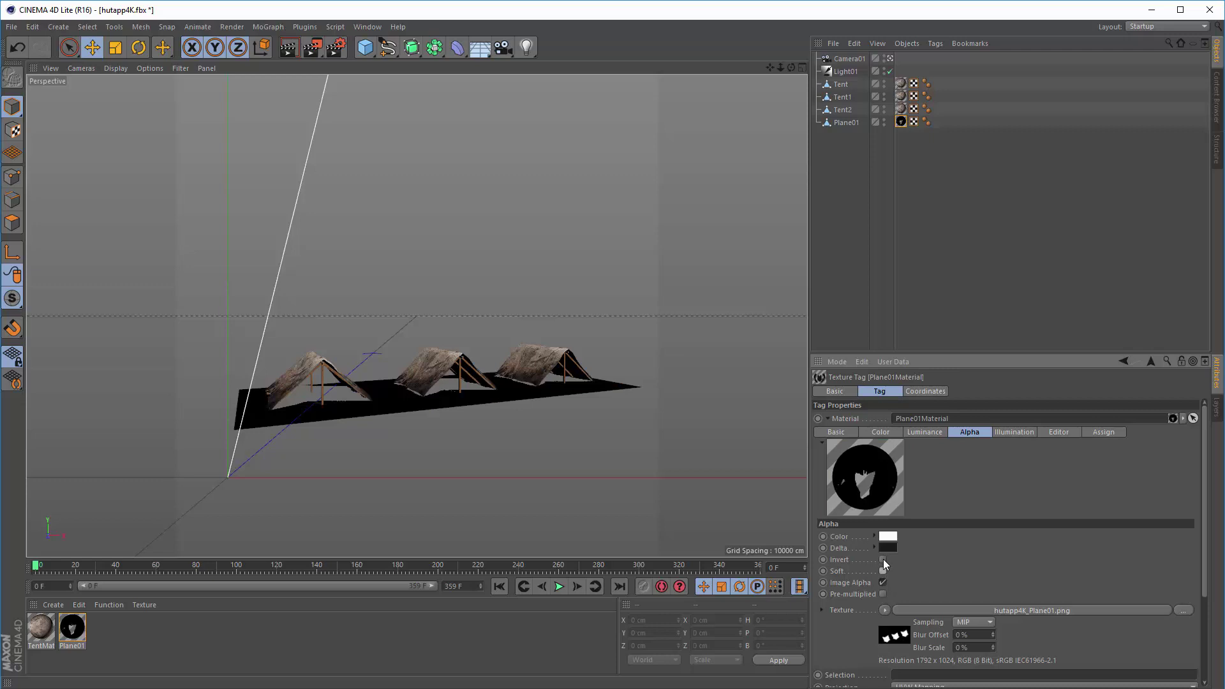
pyautogui.click(883, 559)
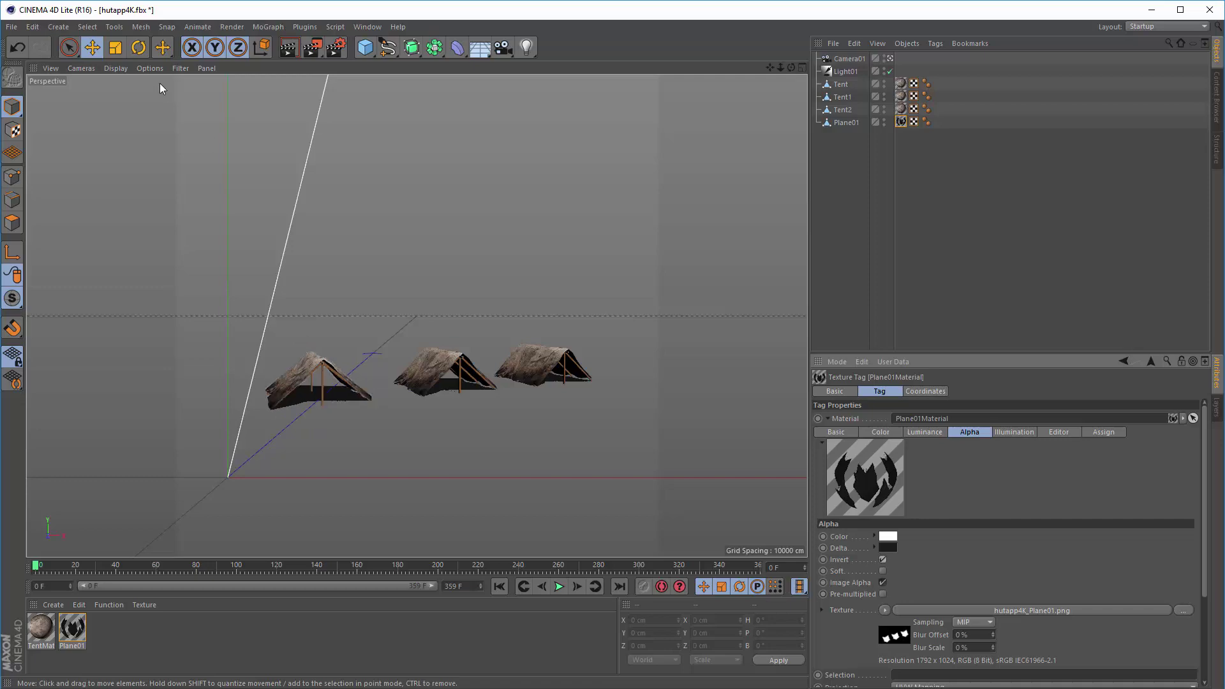
# Save the scene as hutapp4K.c4d in the HutApproach folder, replacing the existing file
pyautogui.click(11, 26)
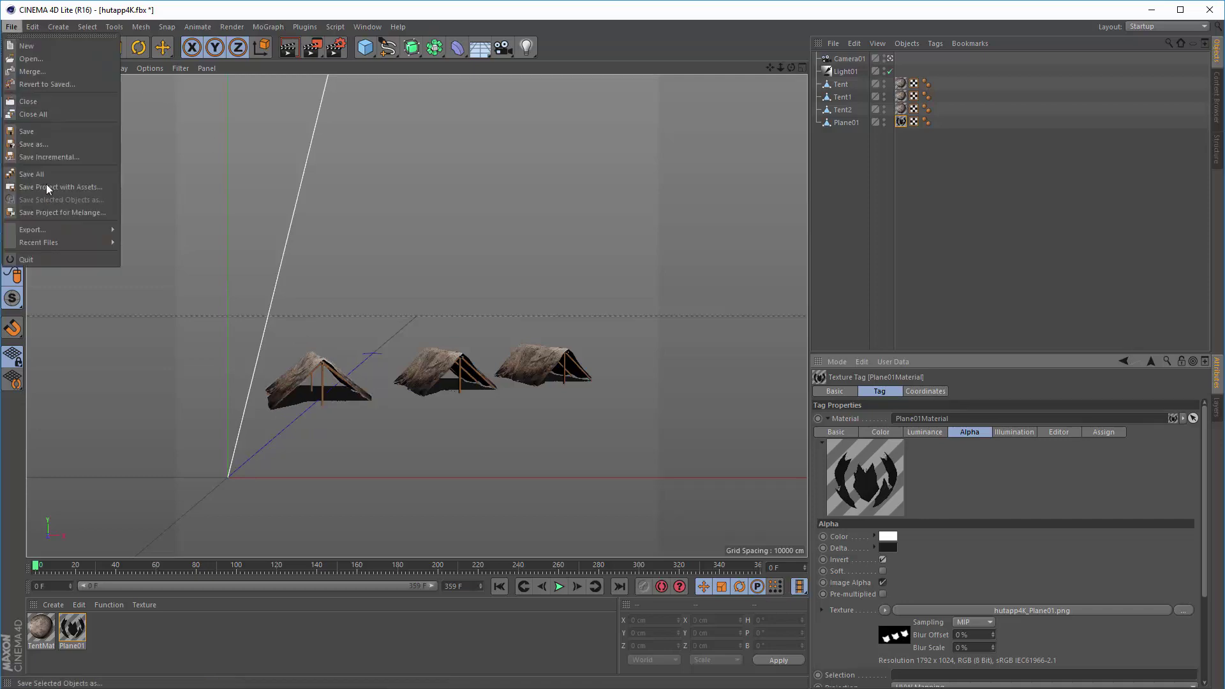
pyautogui.click(44, 131)
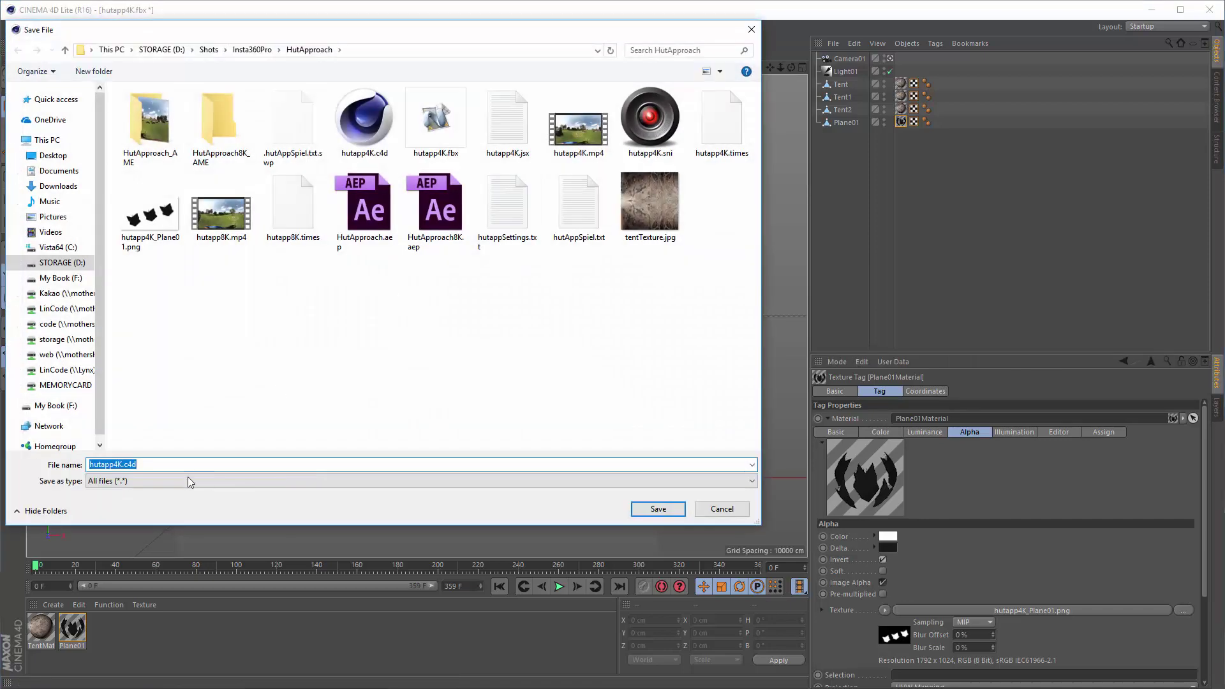
pyautogui.click(654, 509)
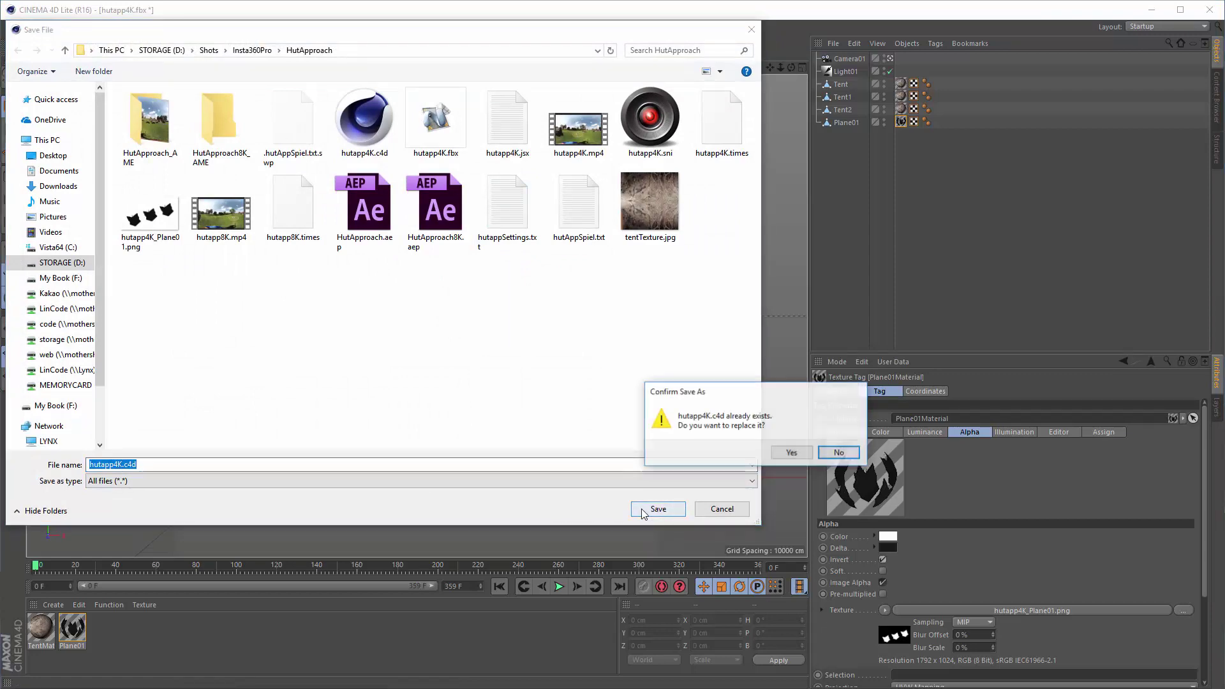
pyautogui.click(790, 453)
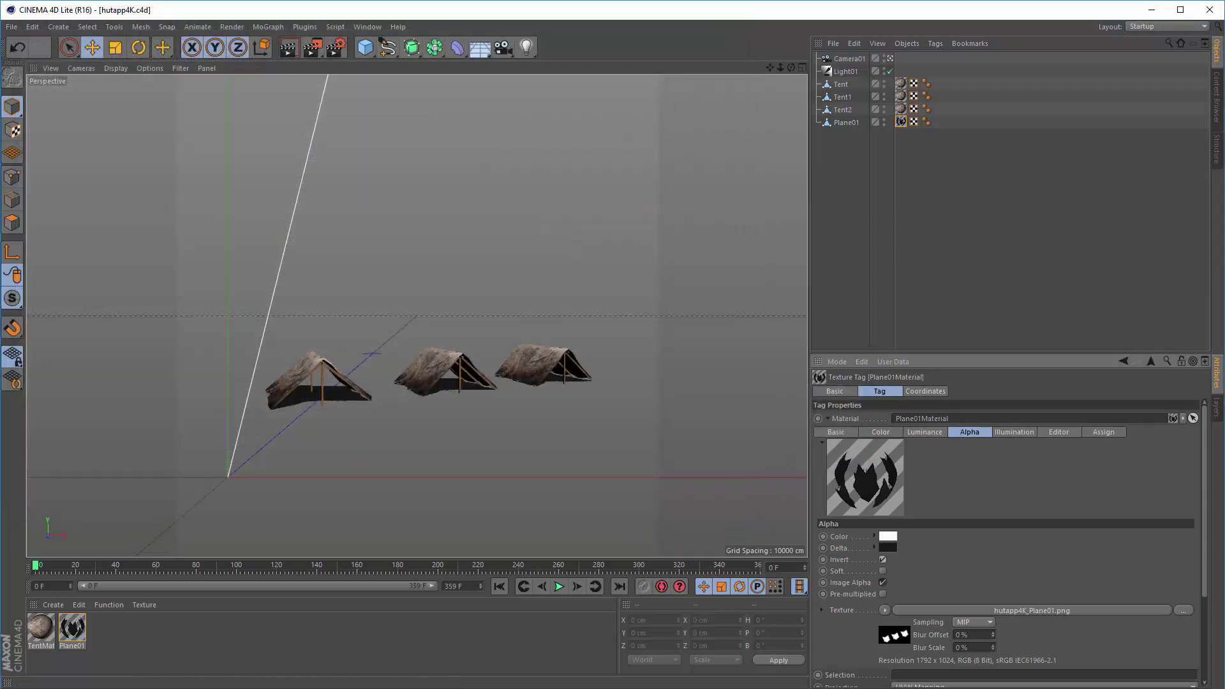
# Switch to After Effects and examine the tents and their shadows near the huts in the Camera01_360VR composition
pyautogui.hotkey('alt', 'Tab')
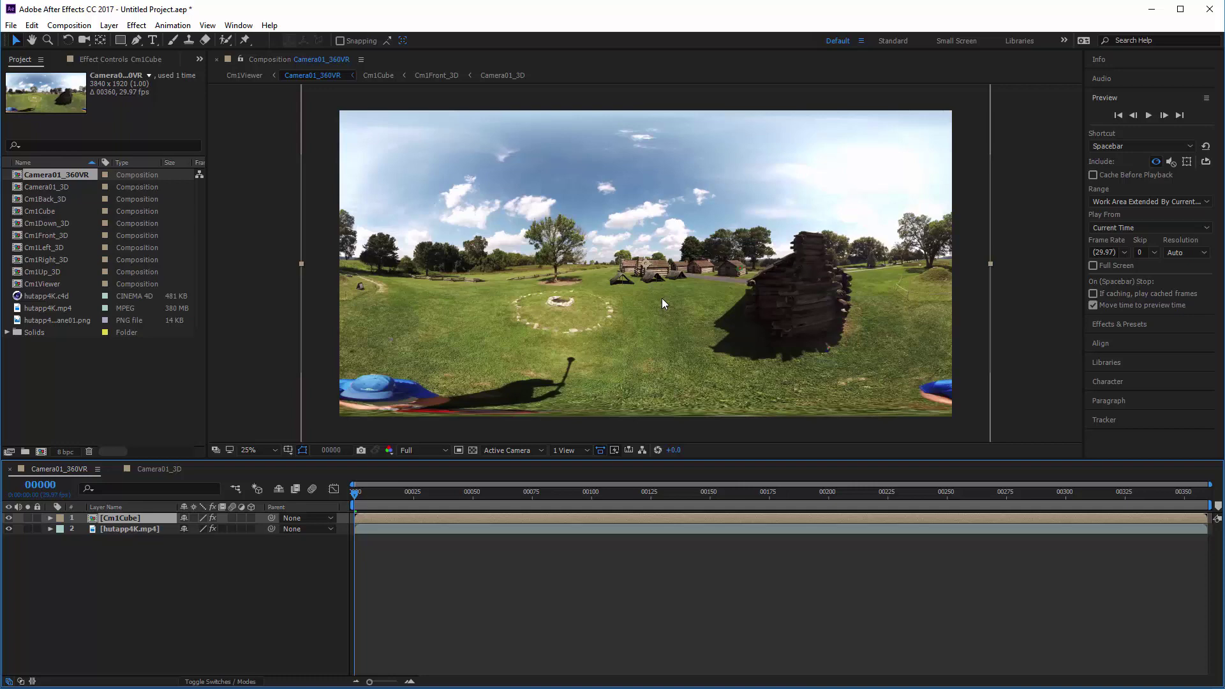
pyautogui.scroll(4, 651, 277)
pyautogui.scroll(-2, 651, 277)
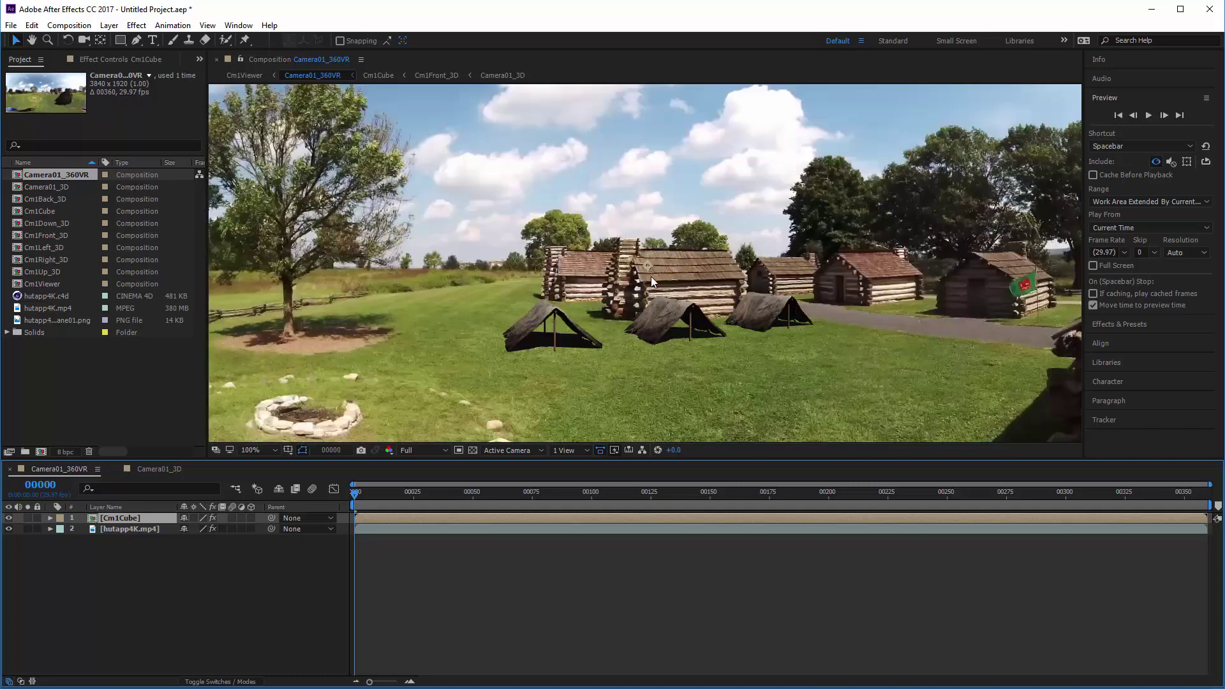
pyautogui.scroll(1, 651, 277)
pyautogui.scroll(-1, 651, 277)
pyautogui.scroll(-2, 708, 265)
pyautogui.scroll(1, 708, 265)
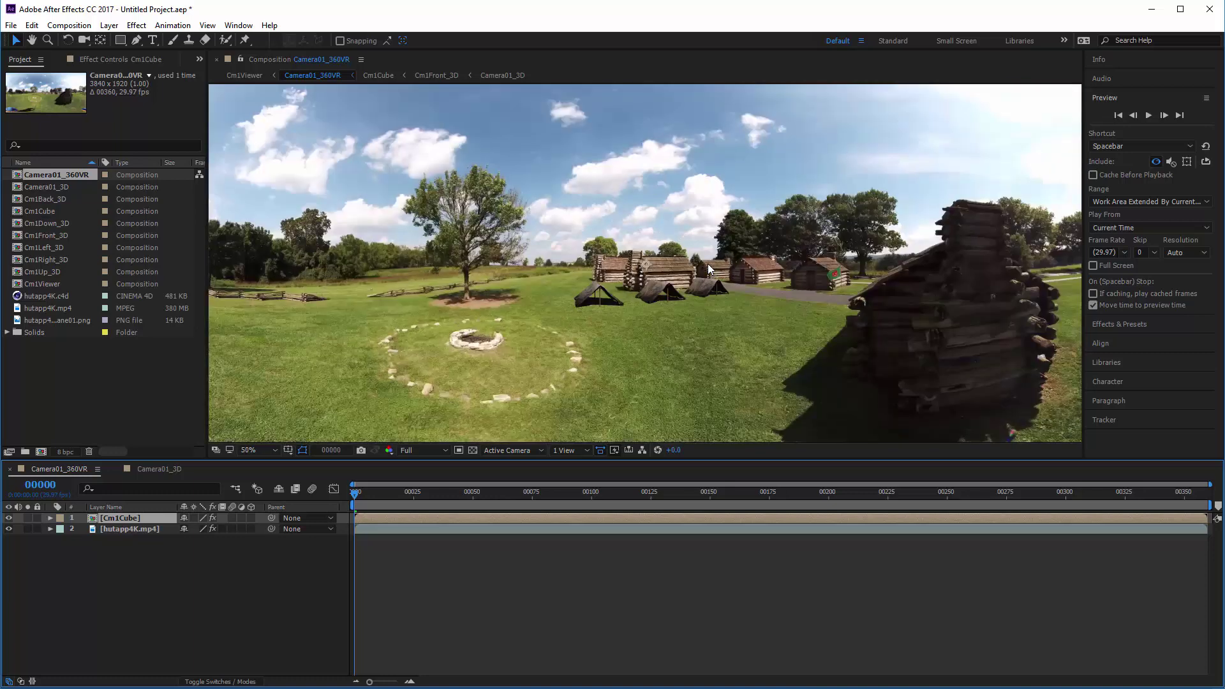
pyautogui.scroll(-1, 708, 263)
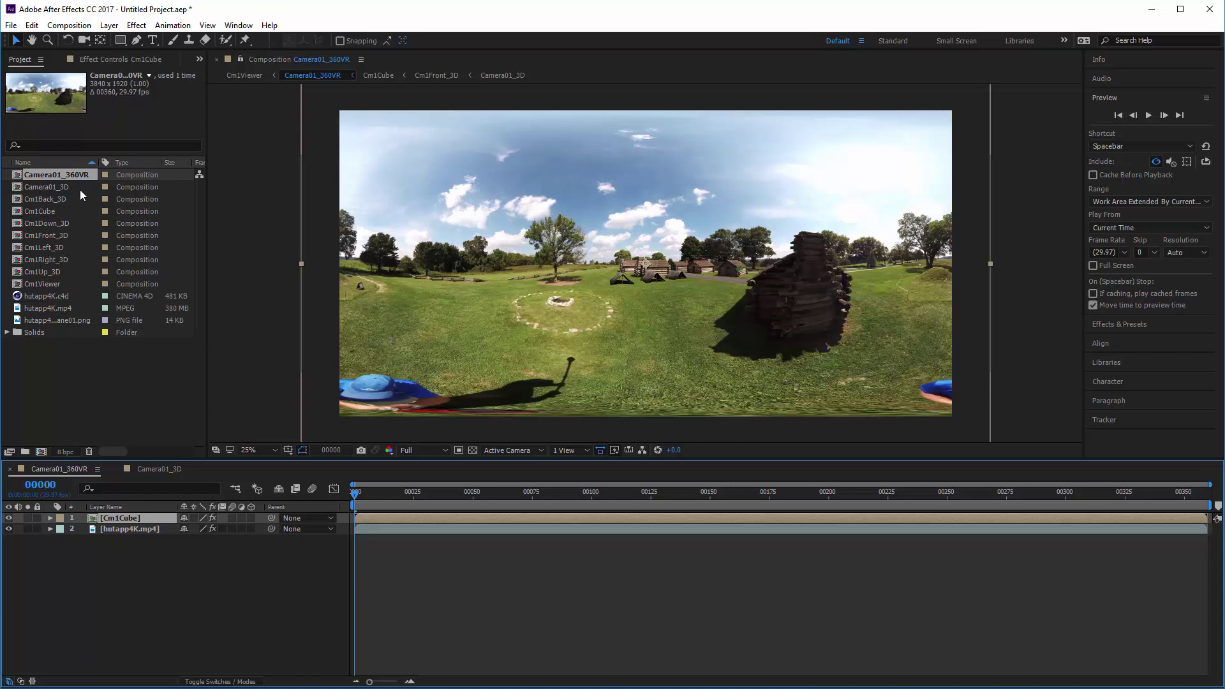
# Examine the layers of the Camera01_3D composition and the Cineware settings of the C4D Scene layer in Cm1Front_3D
pyautogui.doubleClick(51, 187)
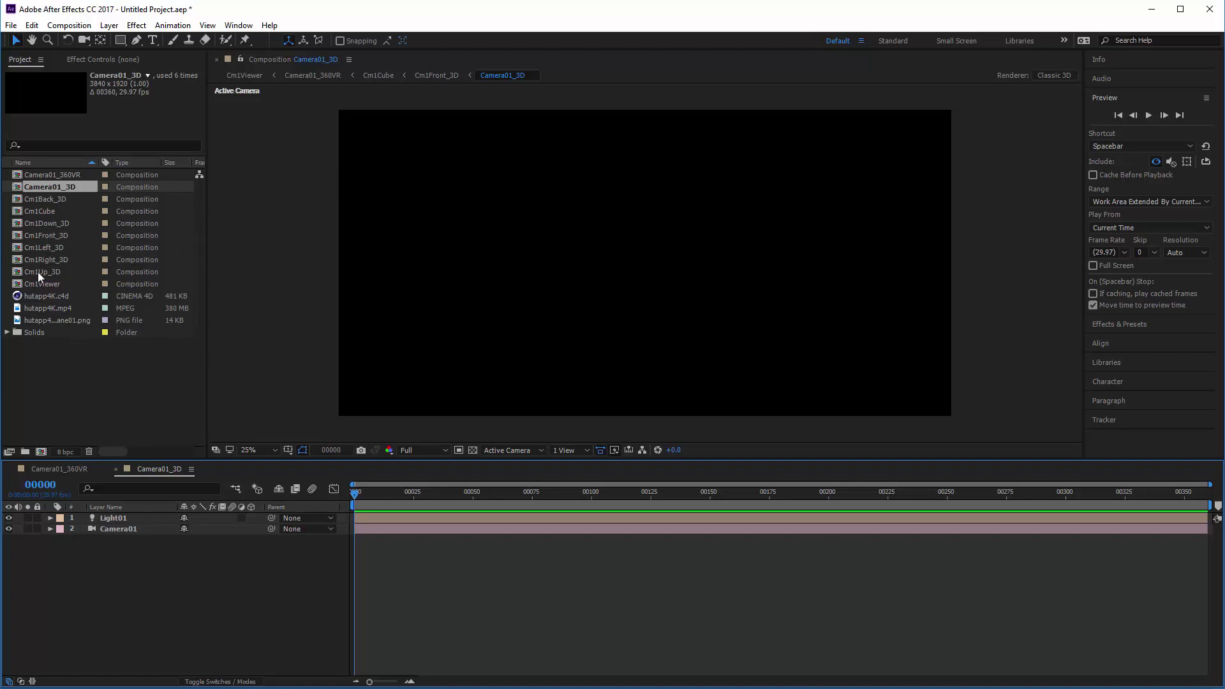
pyautogui.doubleClick(43, 234)
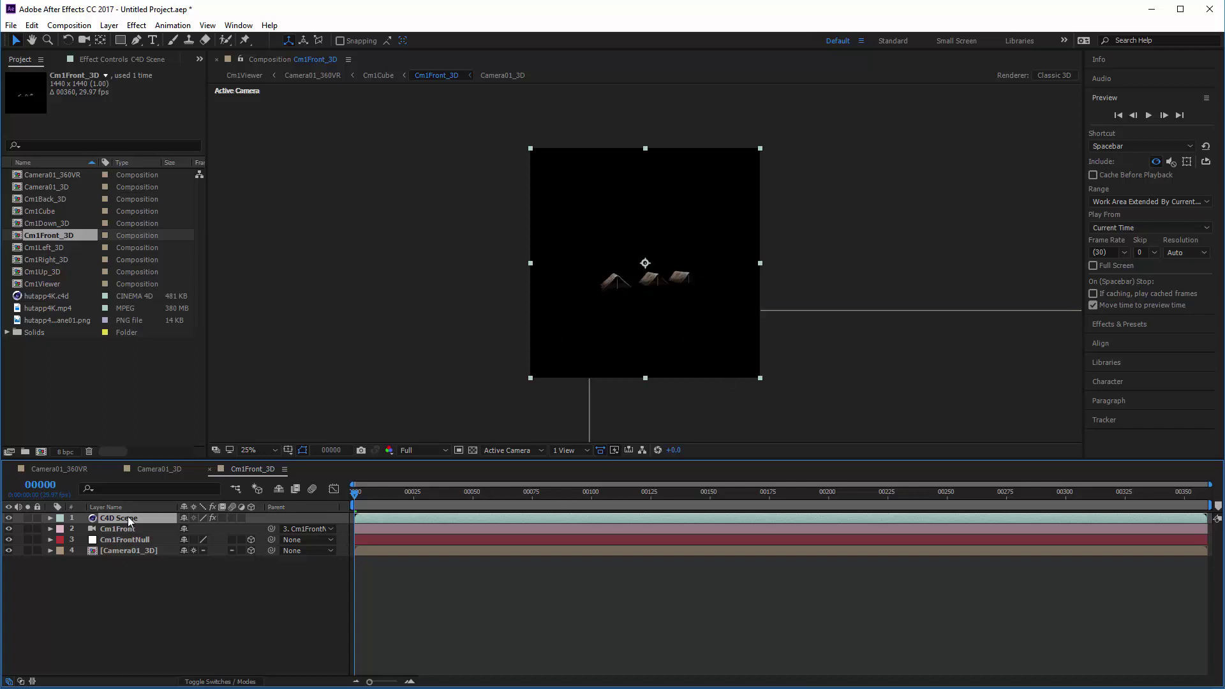
pyautogui.click(121, 59)
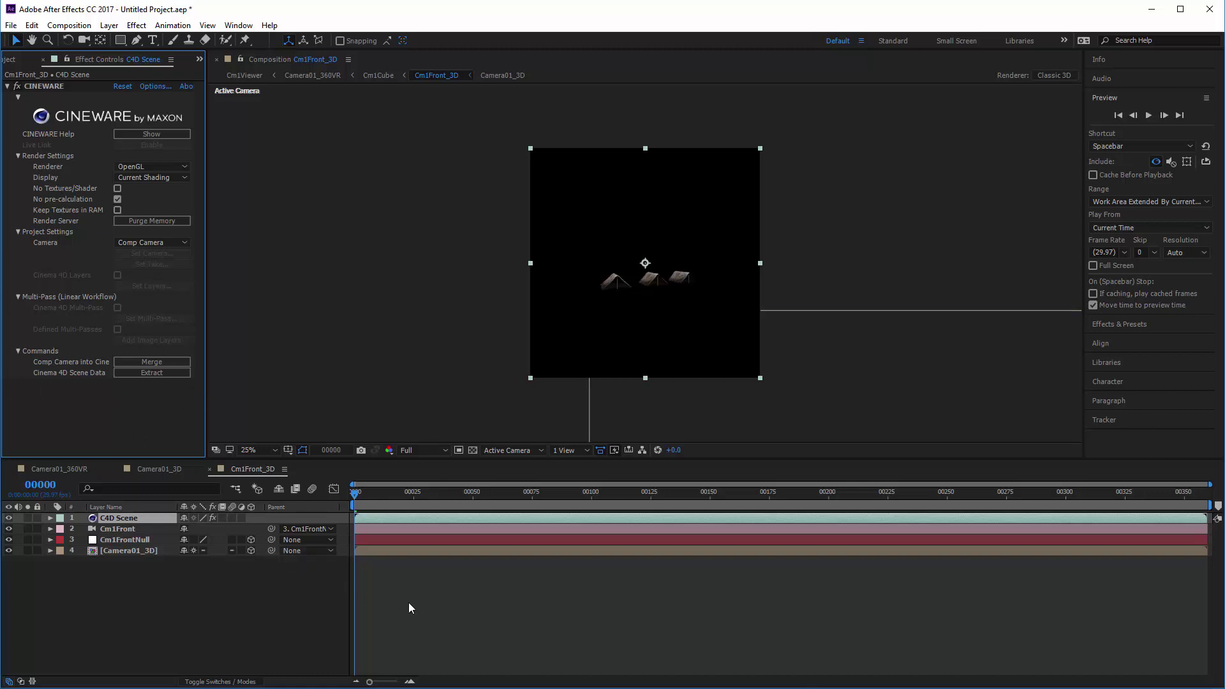
pyautogui.click(20, 60)
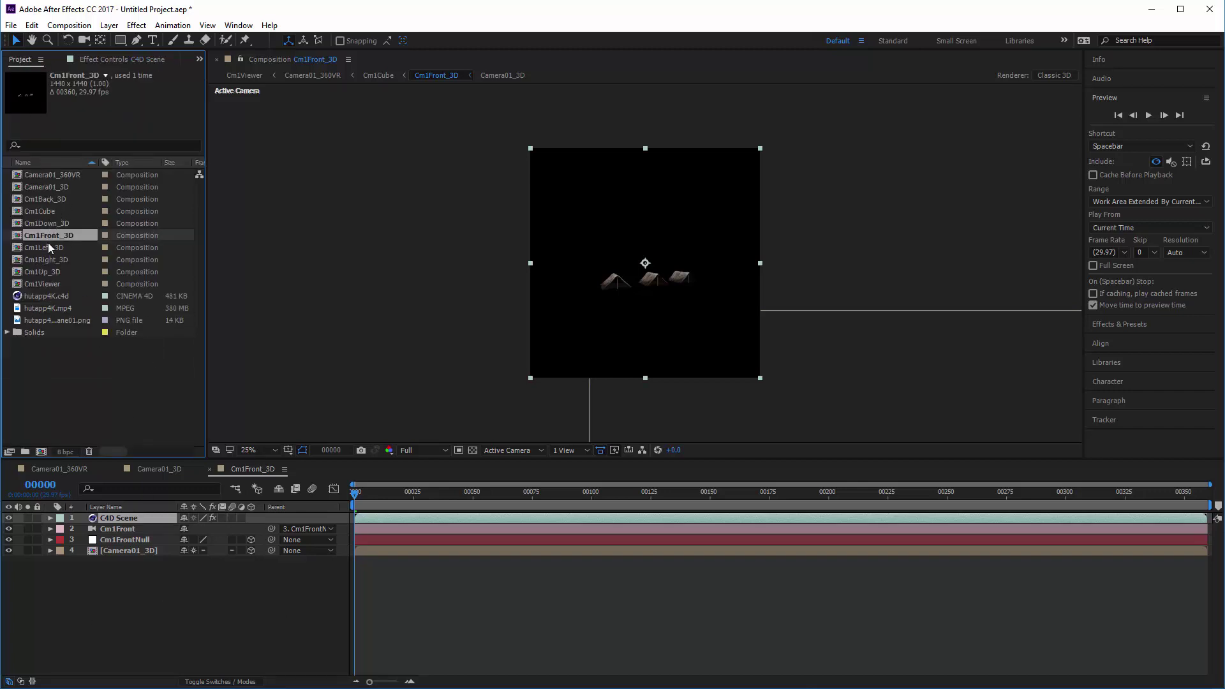
# Open the Cm1Cube composition and fit it in the viewer to examine how the six cube faces are arranged
pyautogui.click(36, 213)
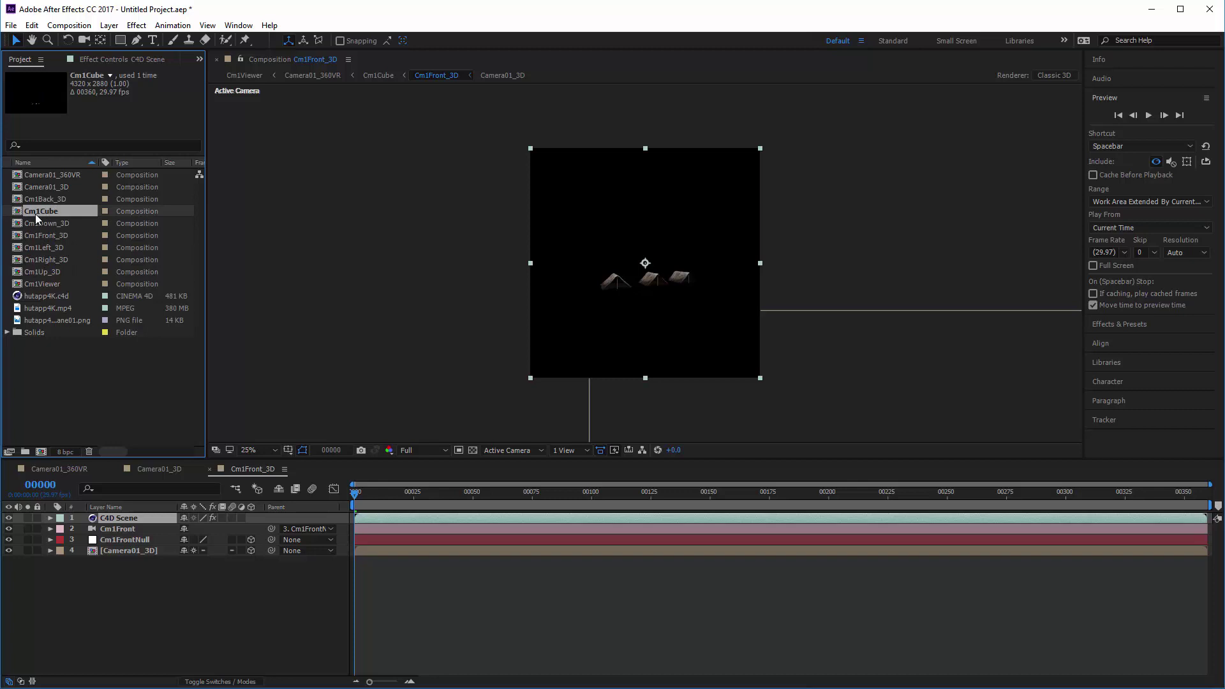
pyautogui.doubleClick(36, 213)
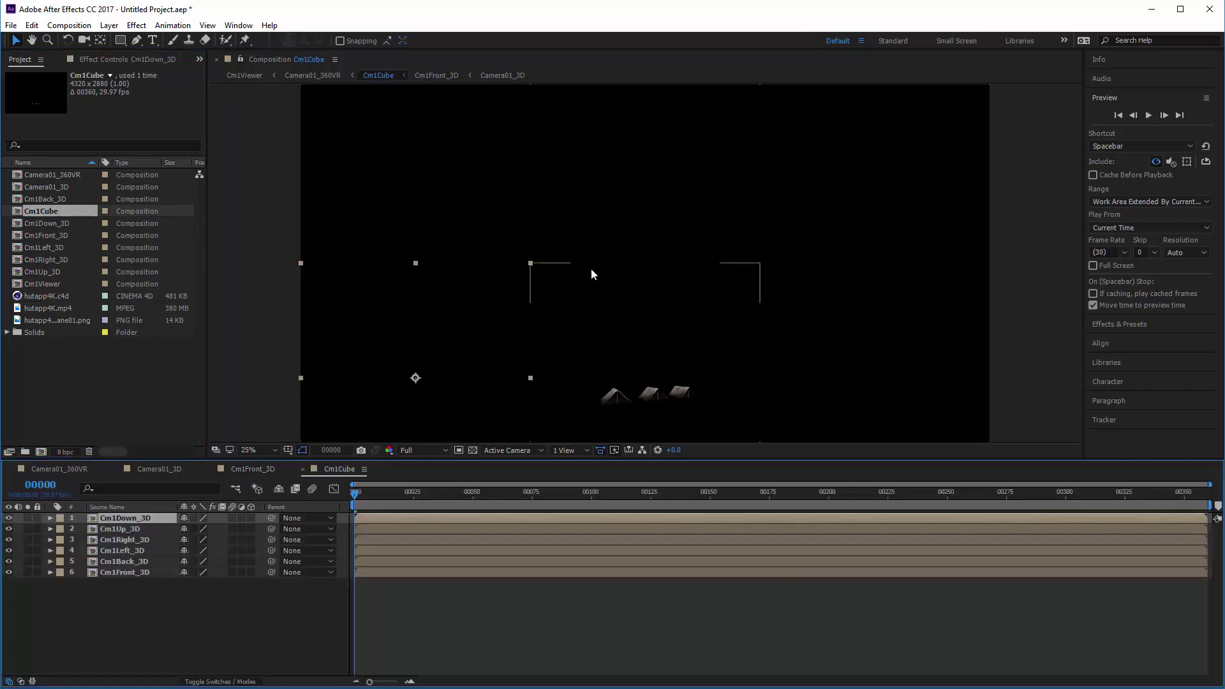
pyautogui.click(274, 449)
pyautogui.click(263, 464)
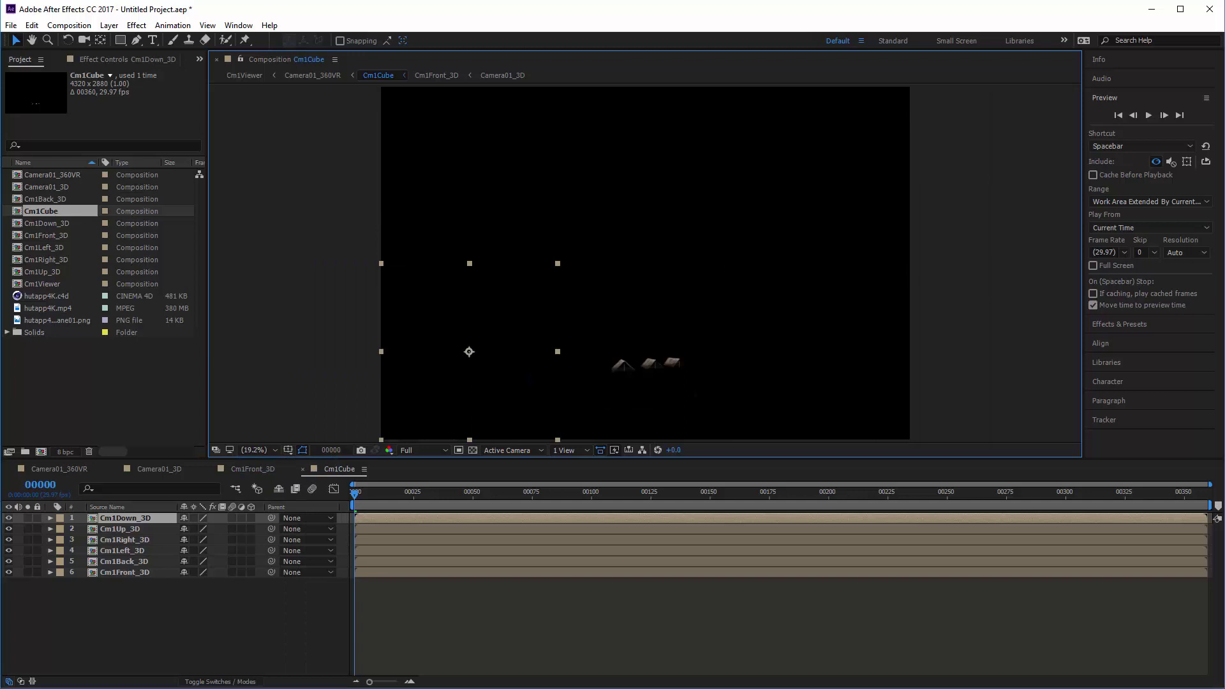
# Return to the Camera01_360VR composition and examine the SynthEyes Cubemapper effect on Cm1Cube and the hutapp4K.mp4 layer beneath it
pyautogui.click(55, 177)
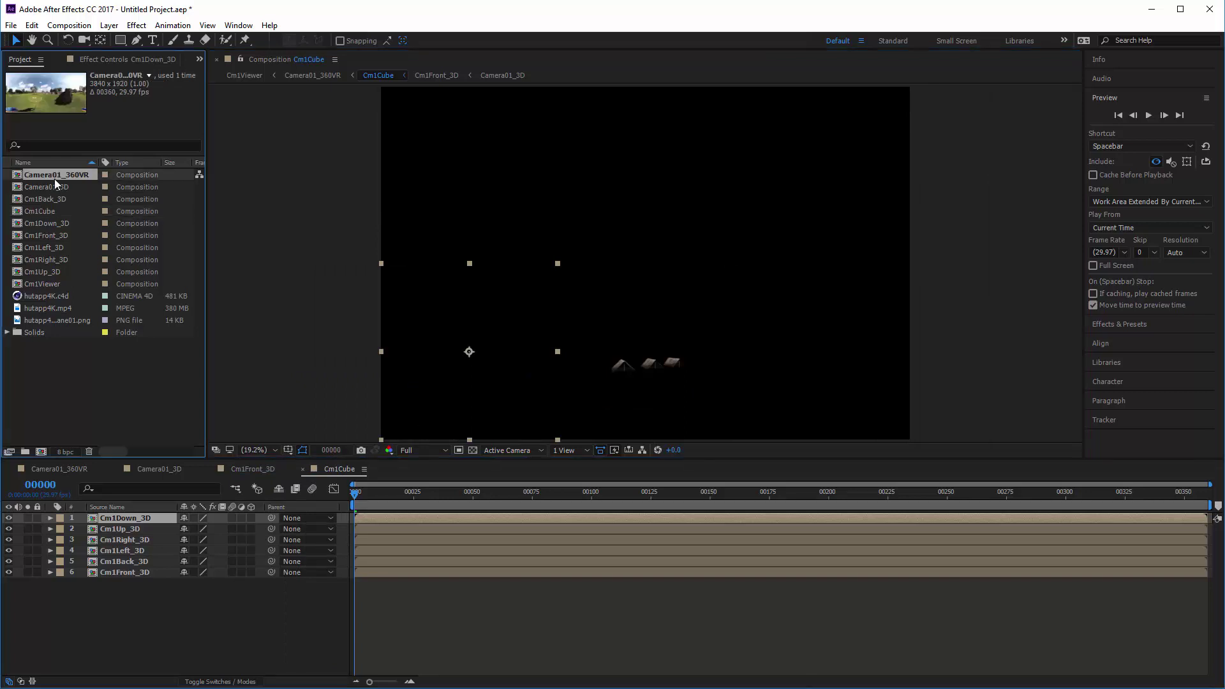
pyautogui.doubleClick(52, 178)
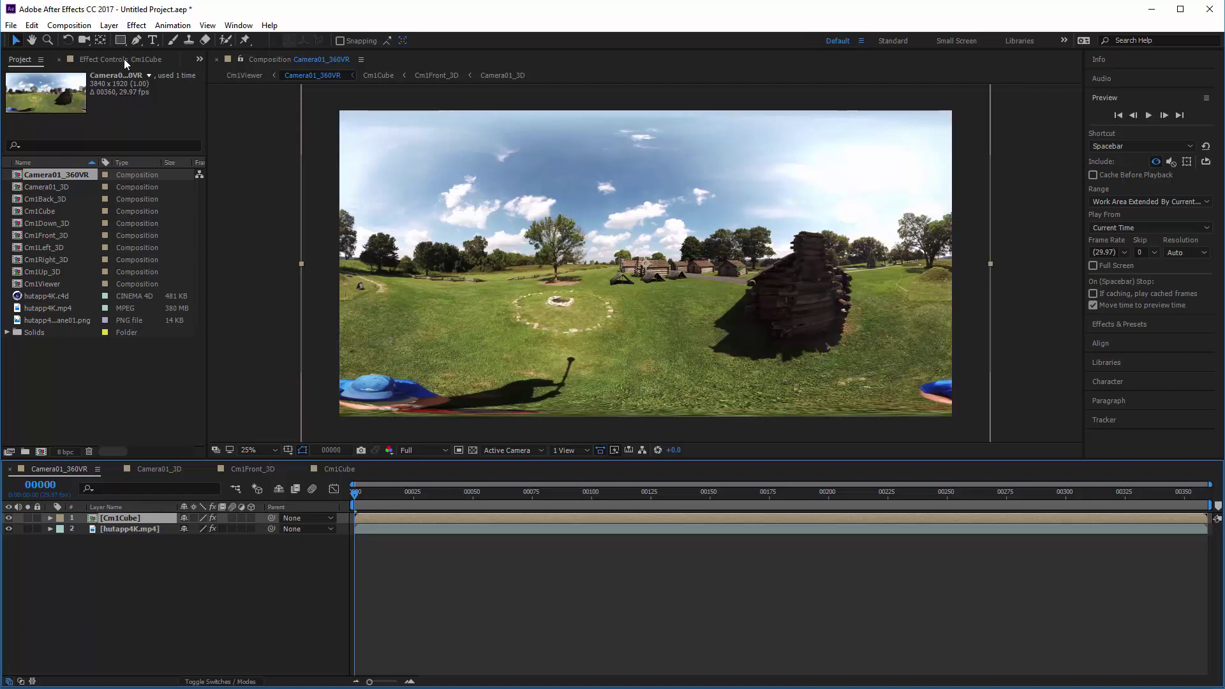
pyautogui.click(95, 59)
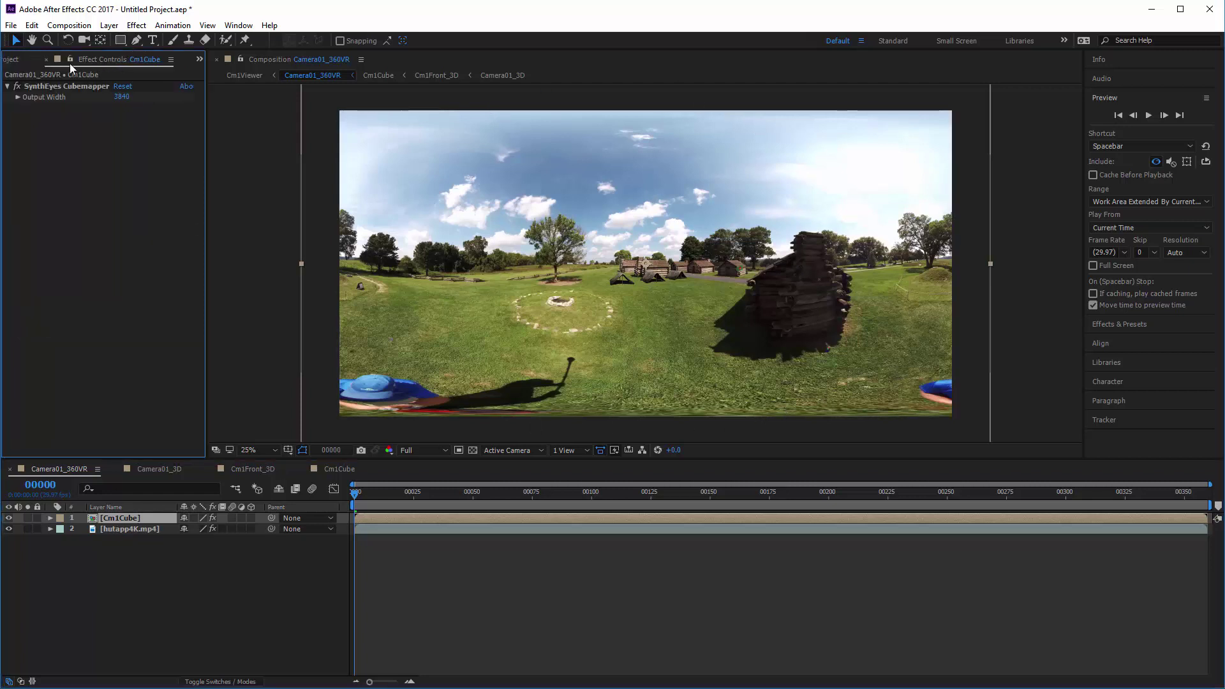
pyautogui.click(12, 60)
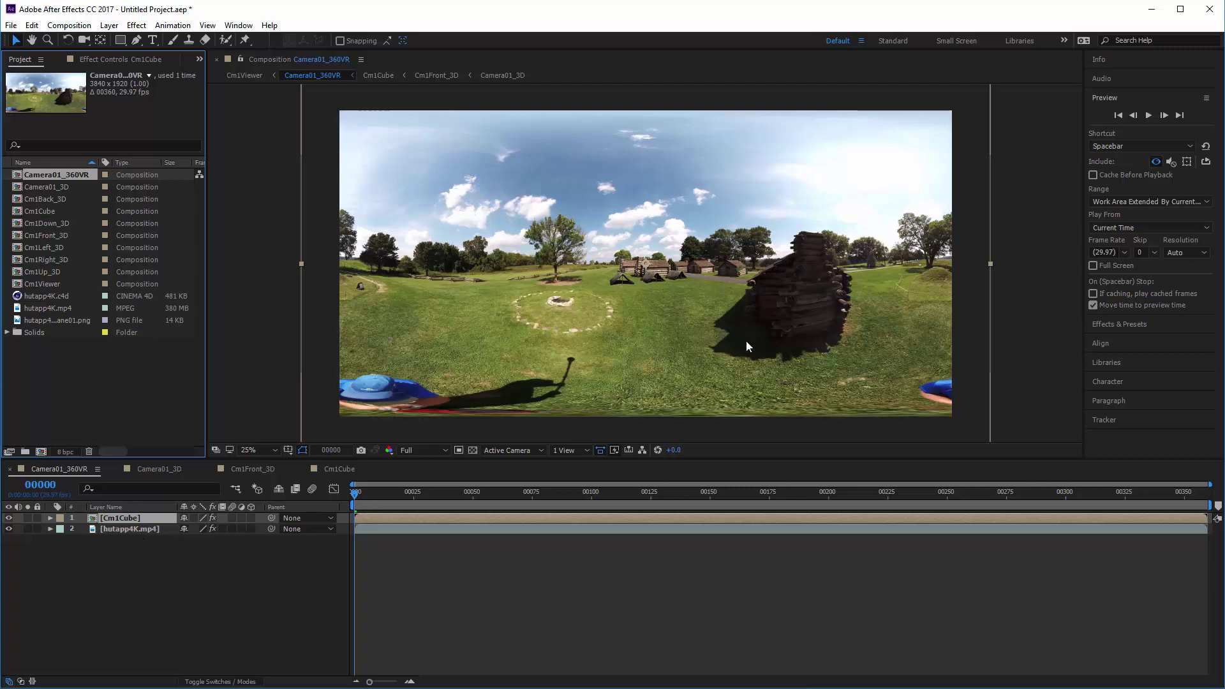
pyautogui.click(135, 529)
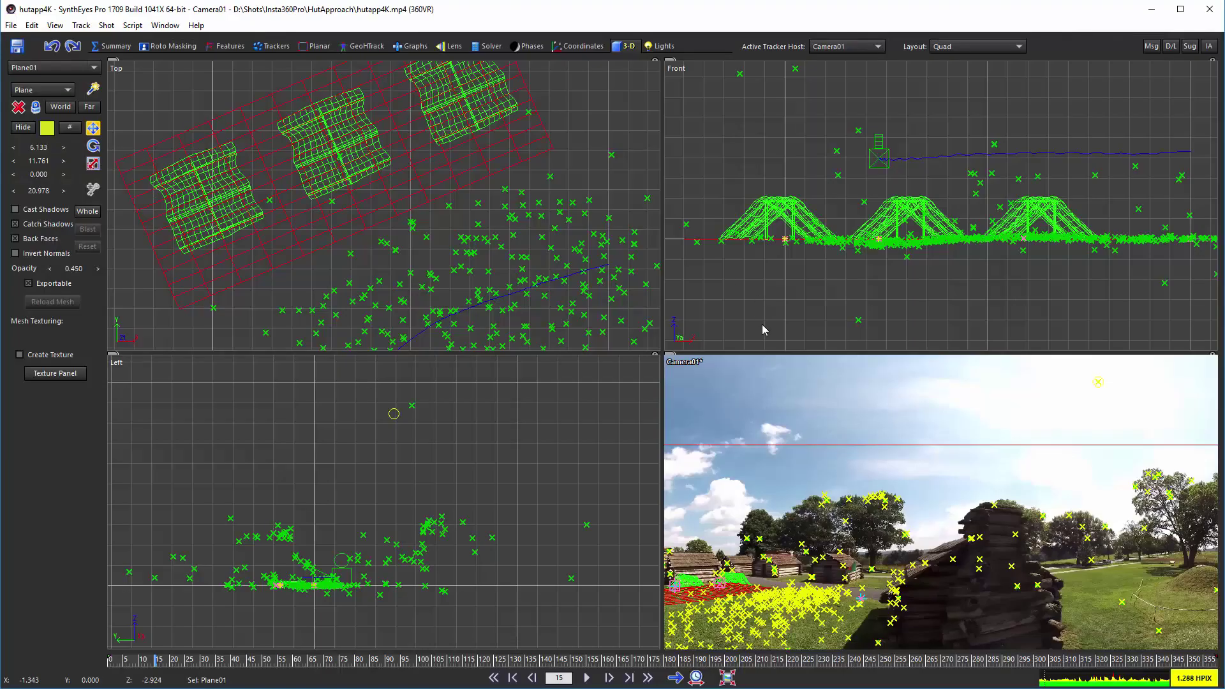
# Switch to SynthEyes and look over the shot commands, including Change Shot Images, without running any
pyautogui.click(106, 26)
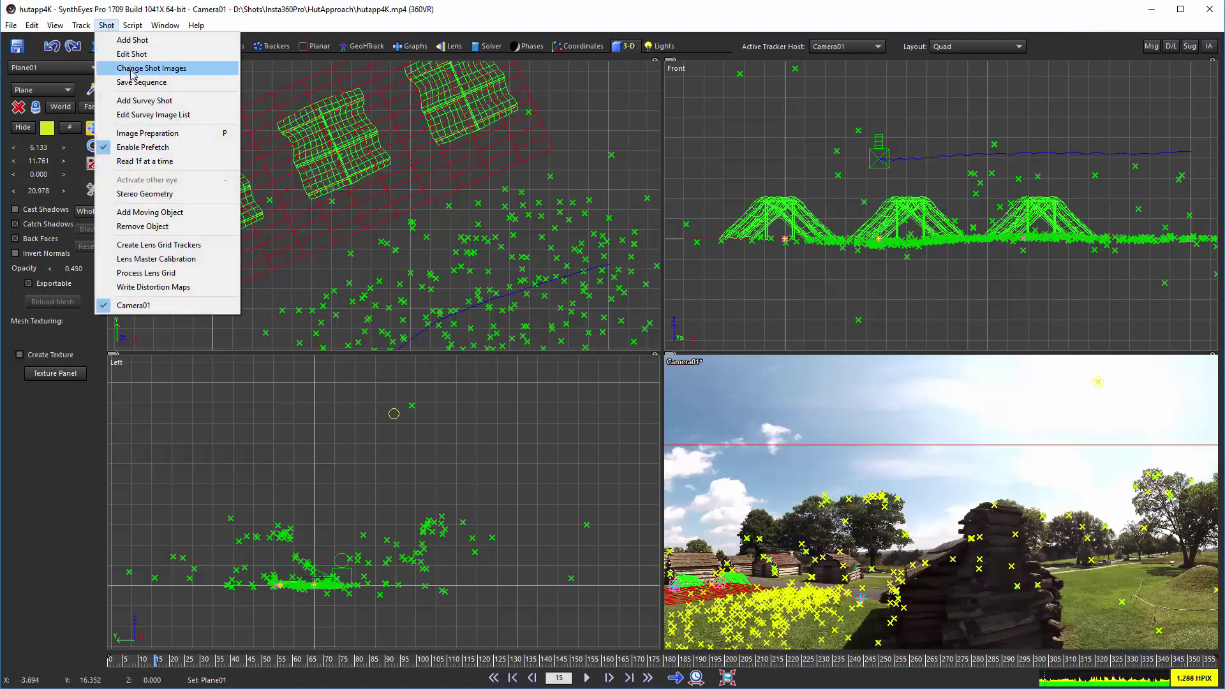
pyautogui.click(290, 13)
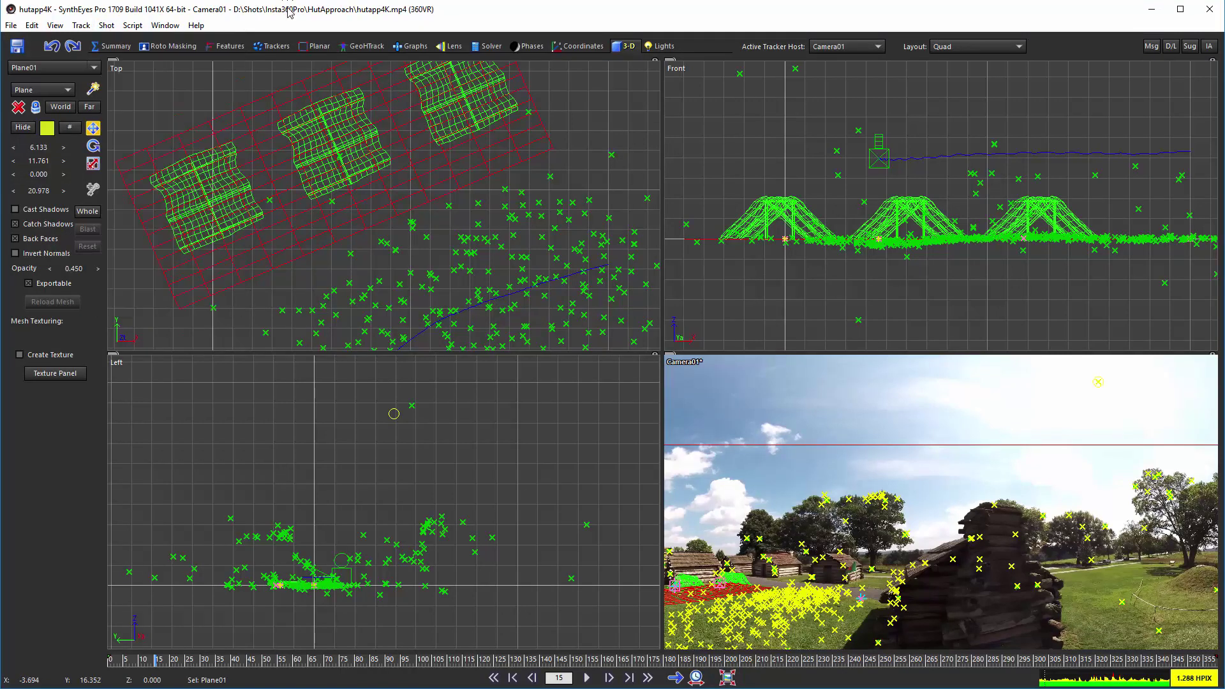